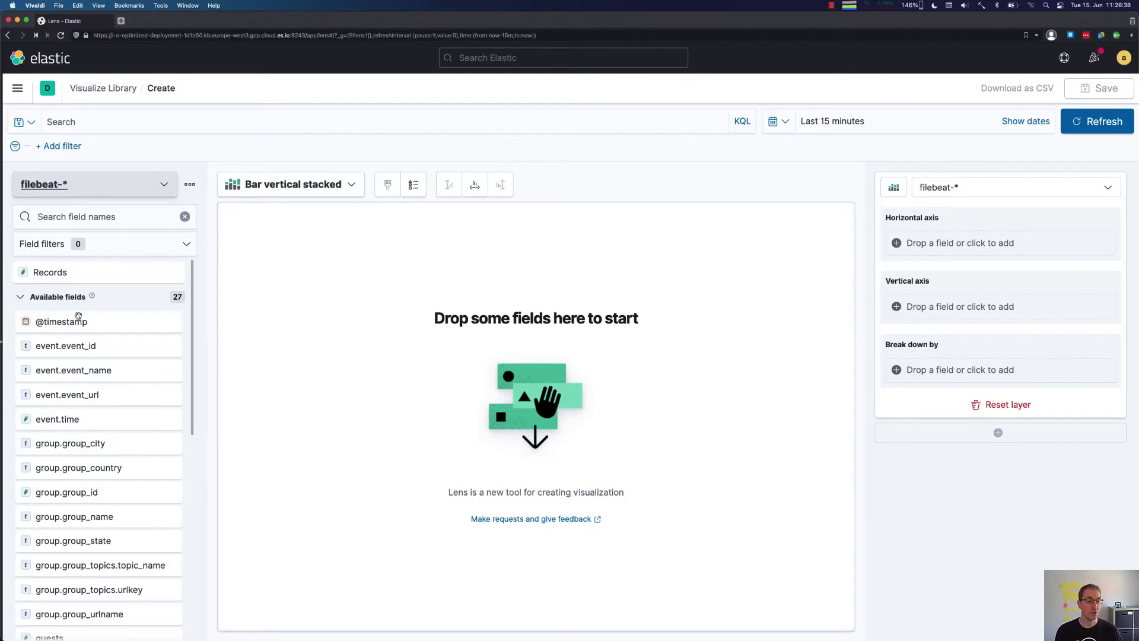
drag(69, 322, 804, 337)
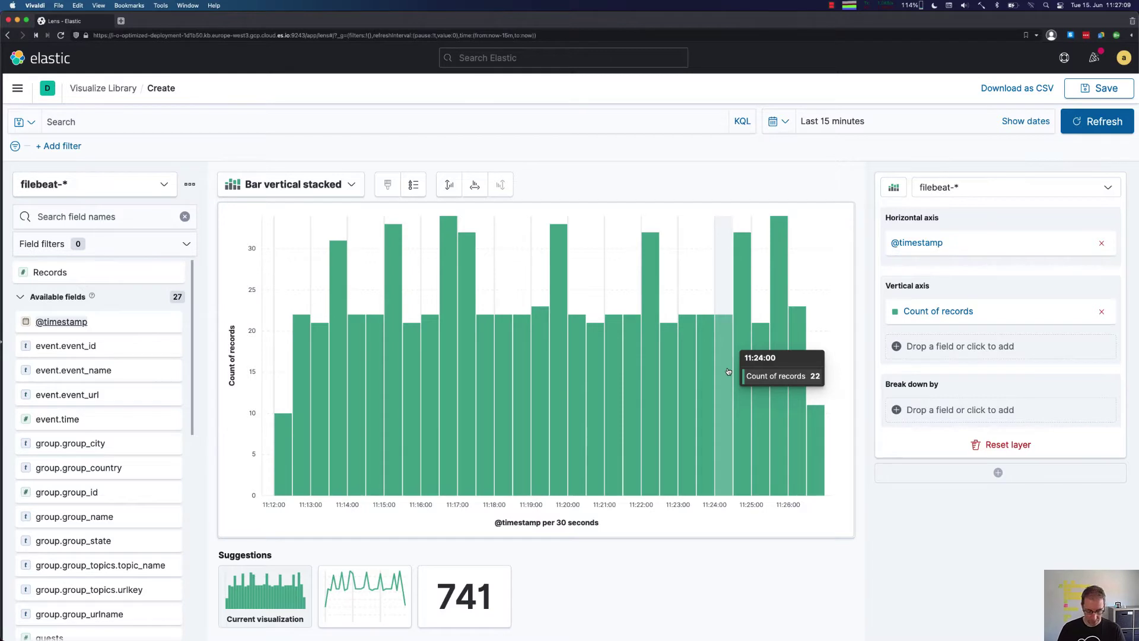
Step: Try the Table and Donut chart types, then pick the single 730 metric suggestion
click(321, 185)
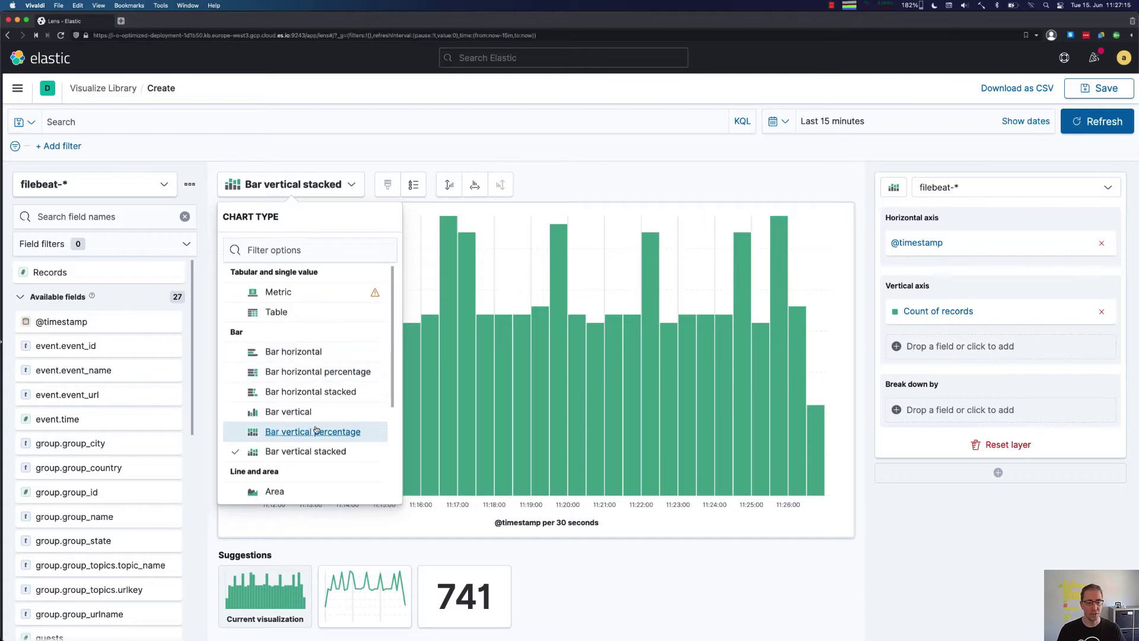
click(299, 312)
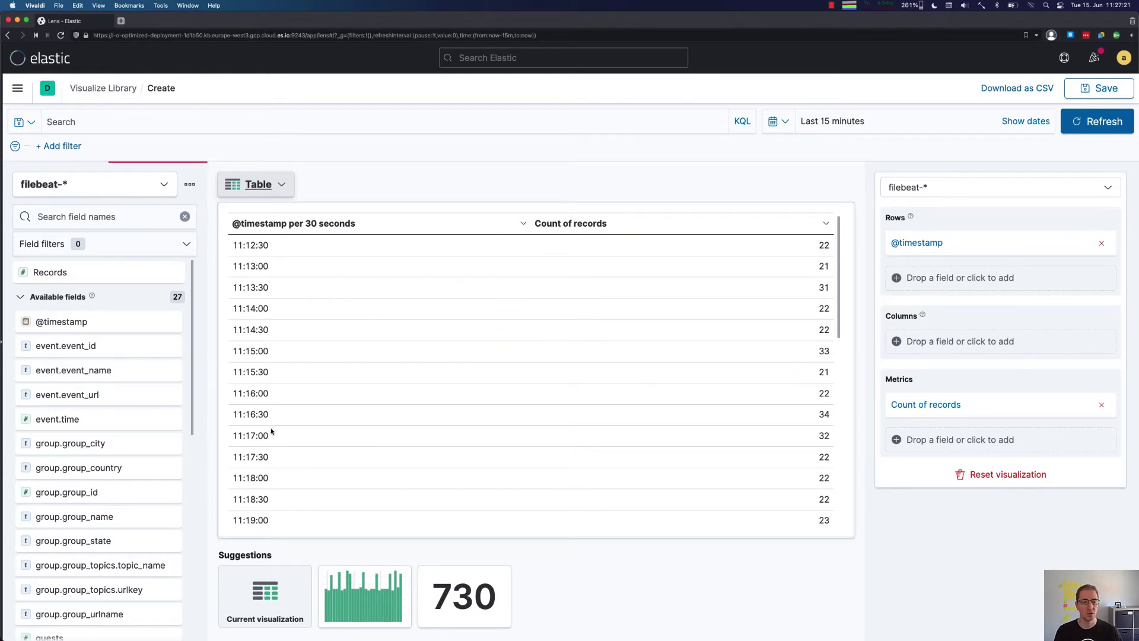
click(256, 184)
scroll(291, 356, down, 3)
click(277, 449)
click(472, 595)
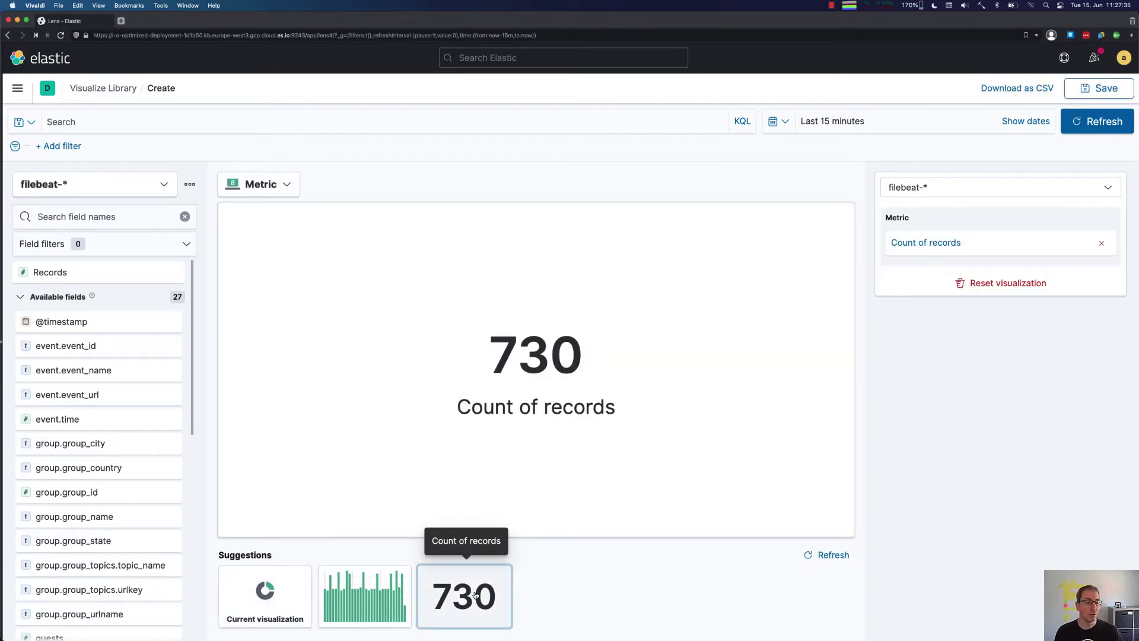
click(291, 188)
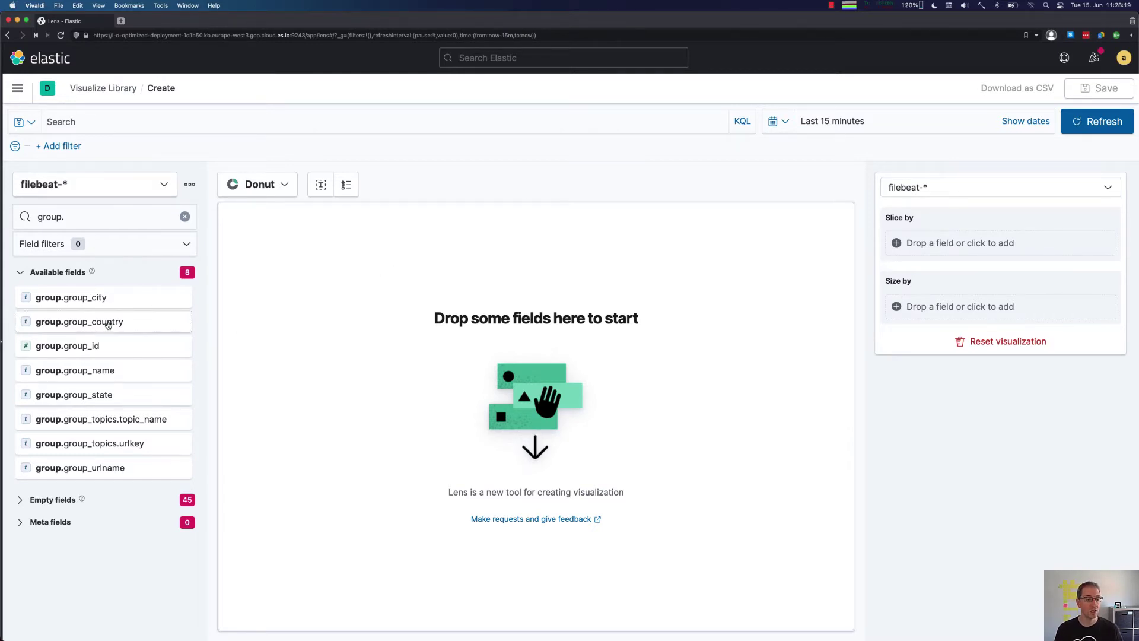
Step: Slice record counts by group.group_country and show them over time as stacked bars
drag(109, 321, 457, 315)
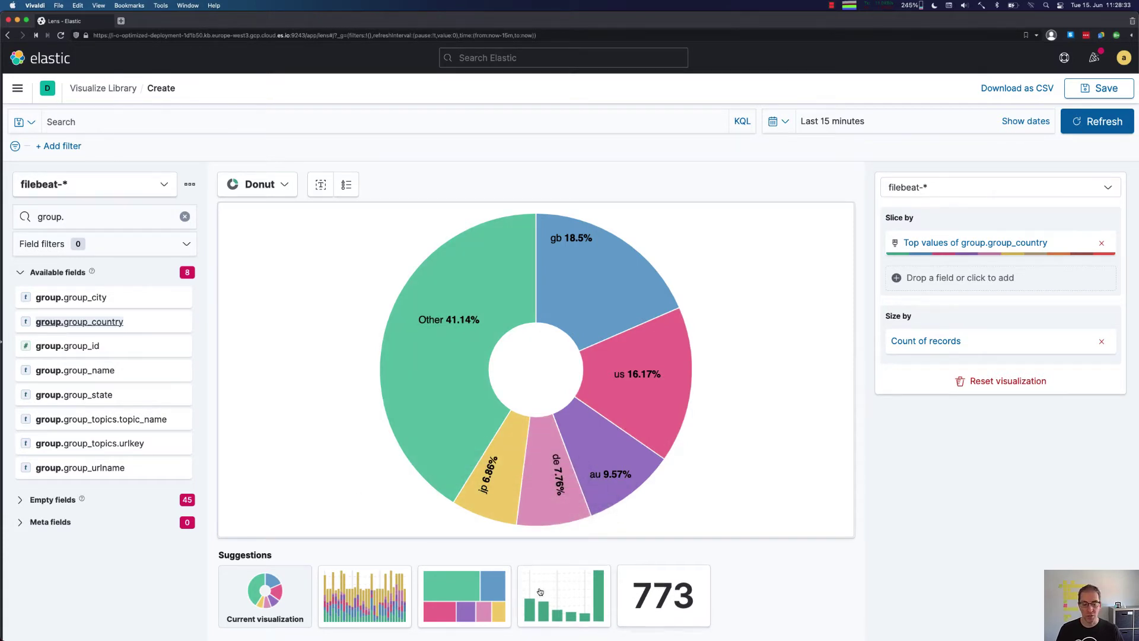
click(385, 586)
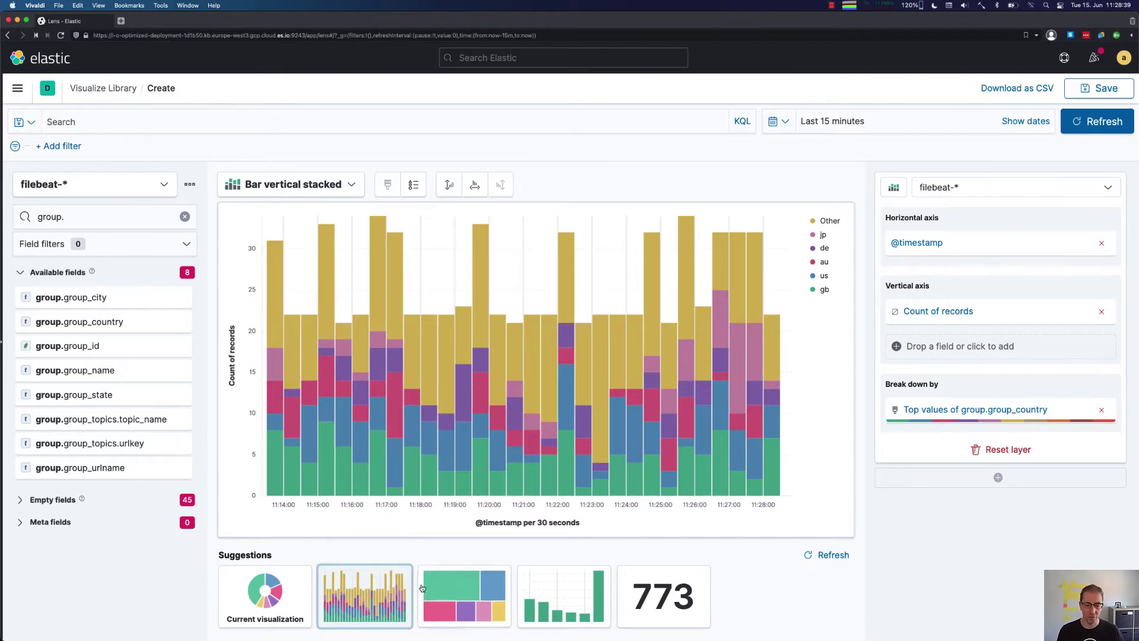
Step: Show the country breakdown as a treemap and edit the number of country values shown
click(449, 592)
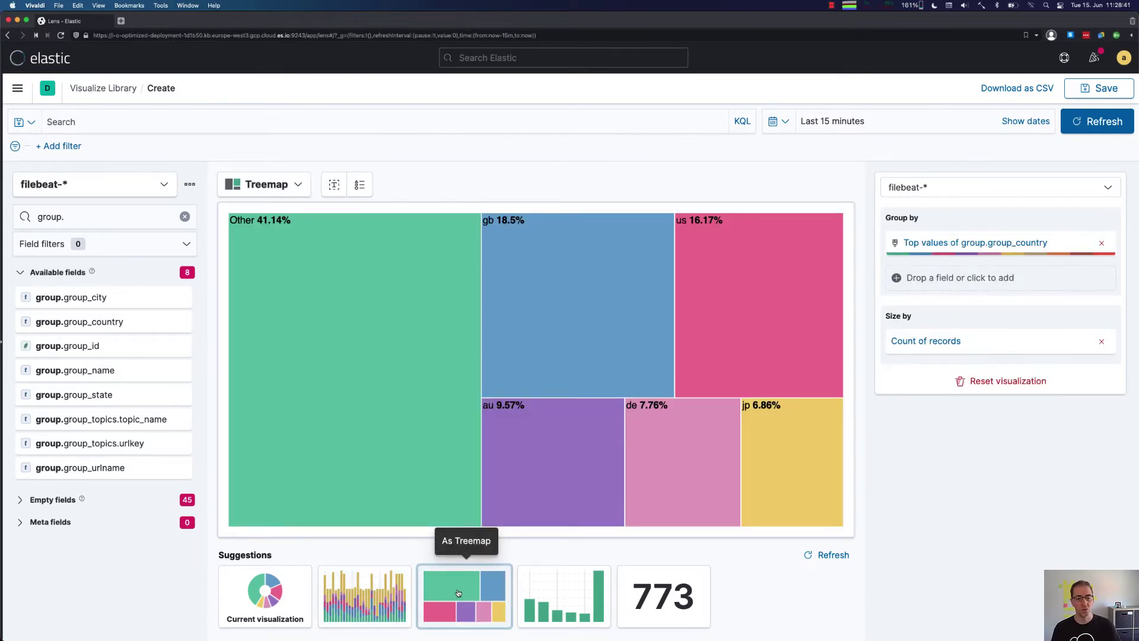
click(999, 250)
click(975, 310)
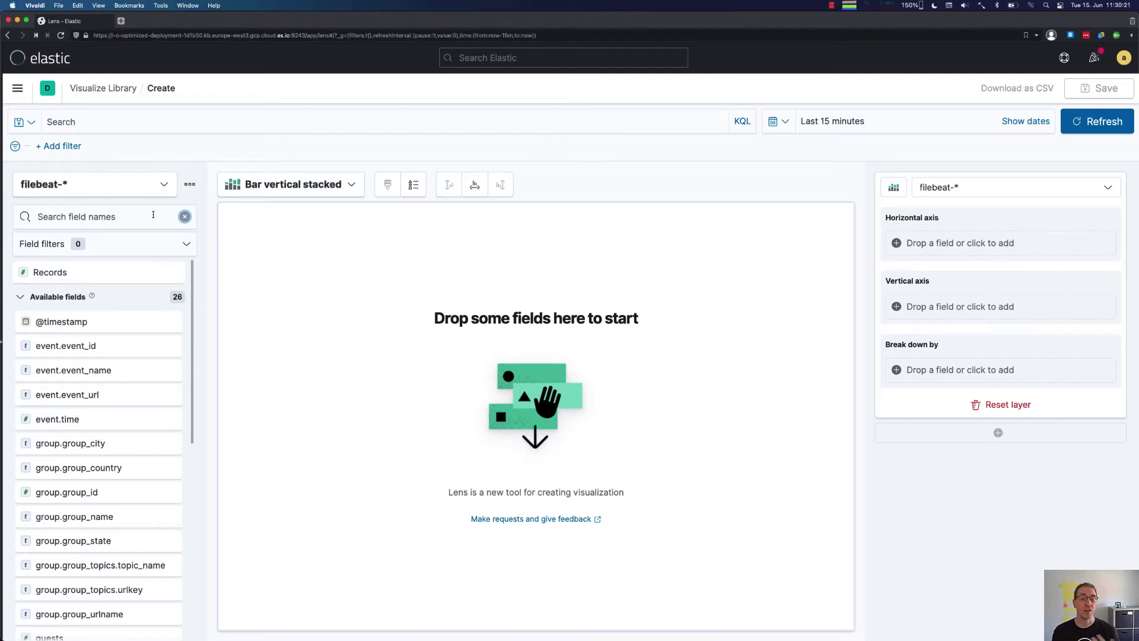
Step: Put the guests field on the vertical axis, aggregated as Maximum instead of Median
click(153, 215)
text(guests)
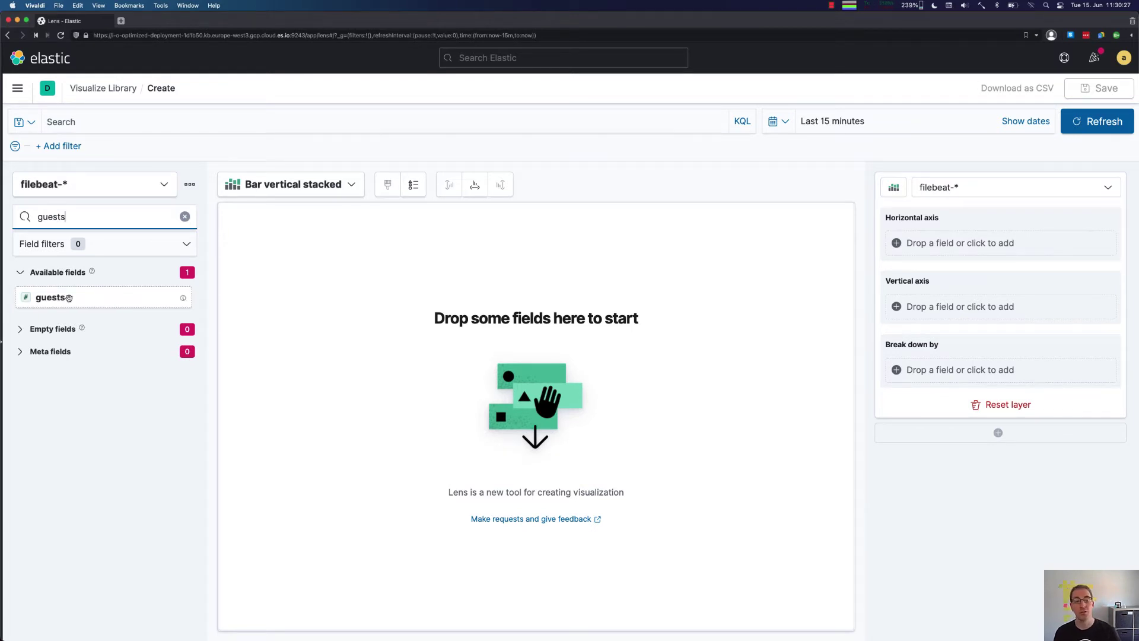
drag(69, 298, 952, 307)
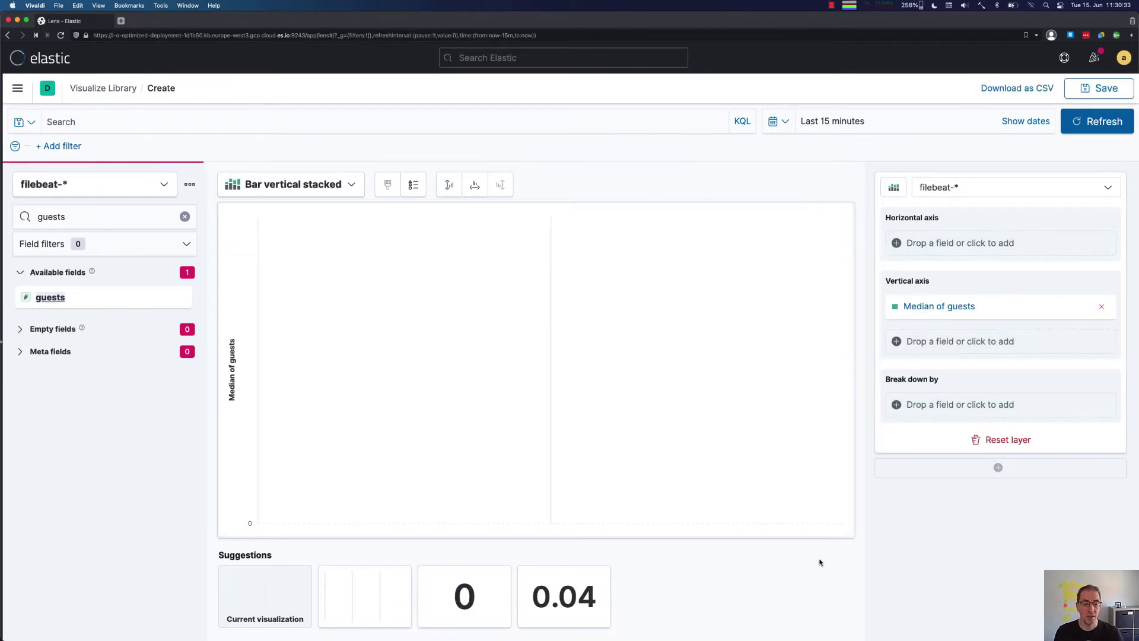
click(926, 310)
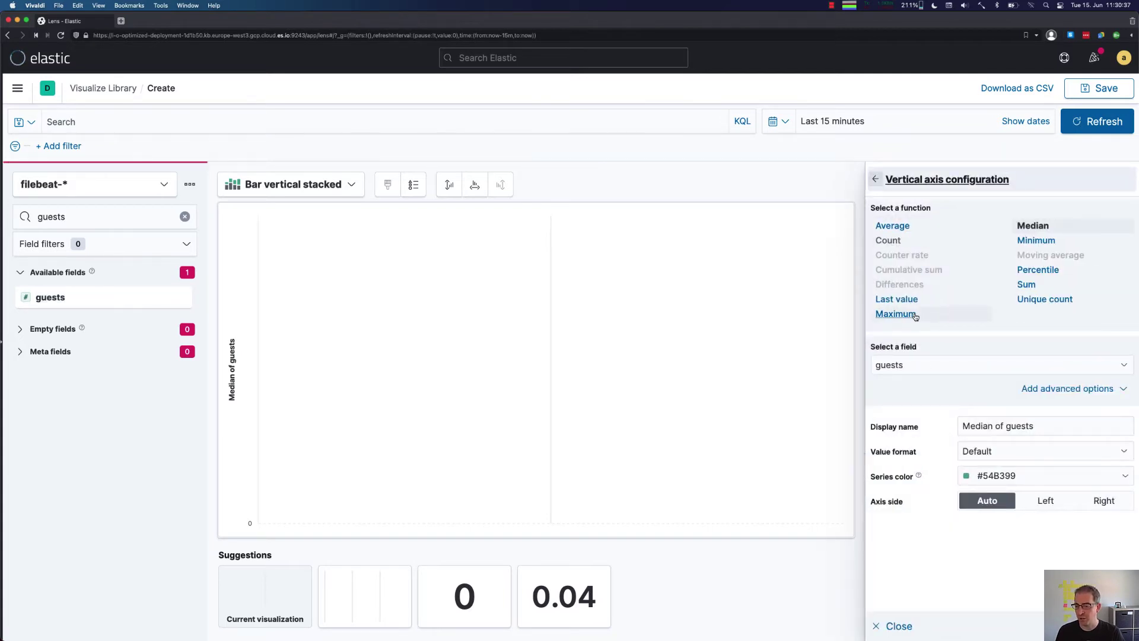
click(914, 314)
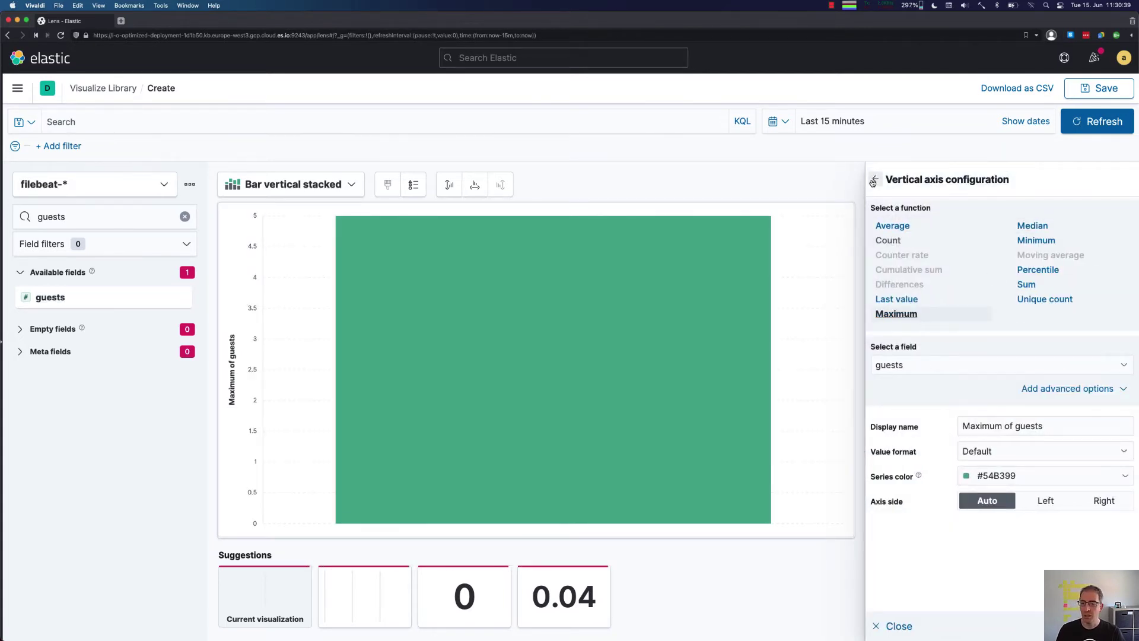
click(874, 181)
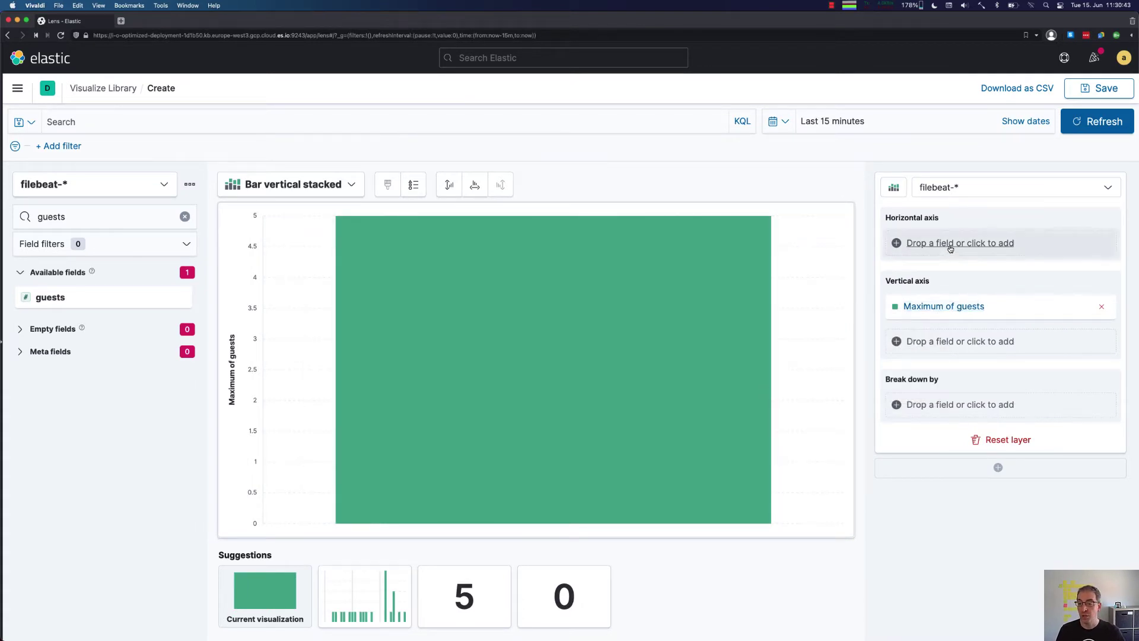
Step: Bucket the horizontal axis into guests intervals at the finest granularity
click(950, 245)
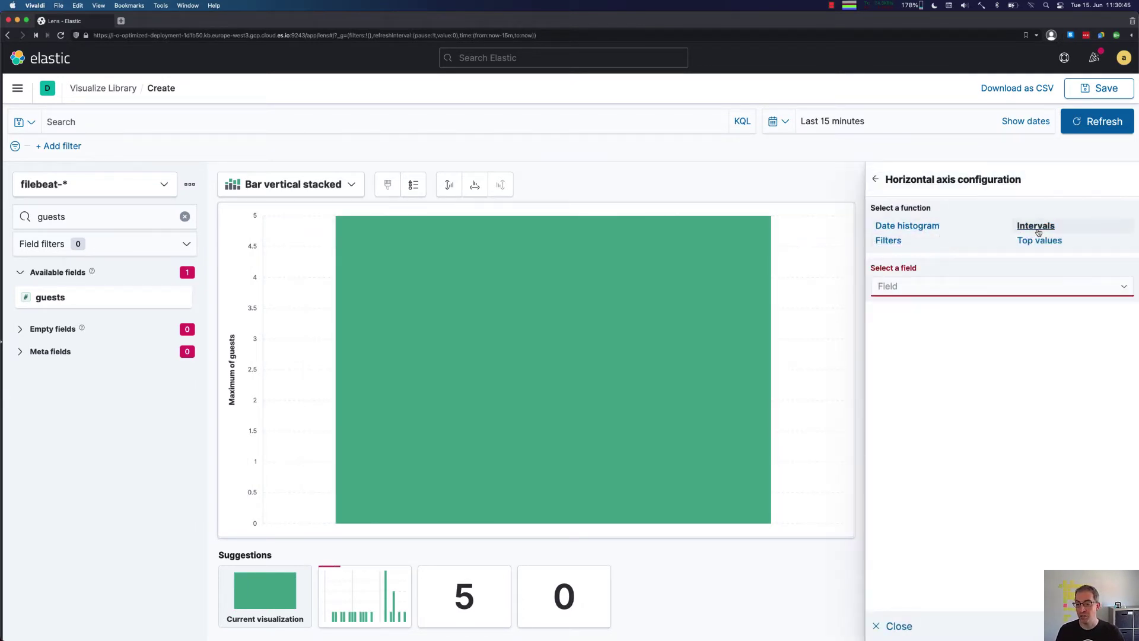
click(1016, 287)
text(guest)
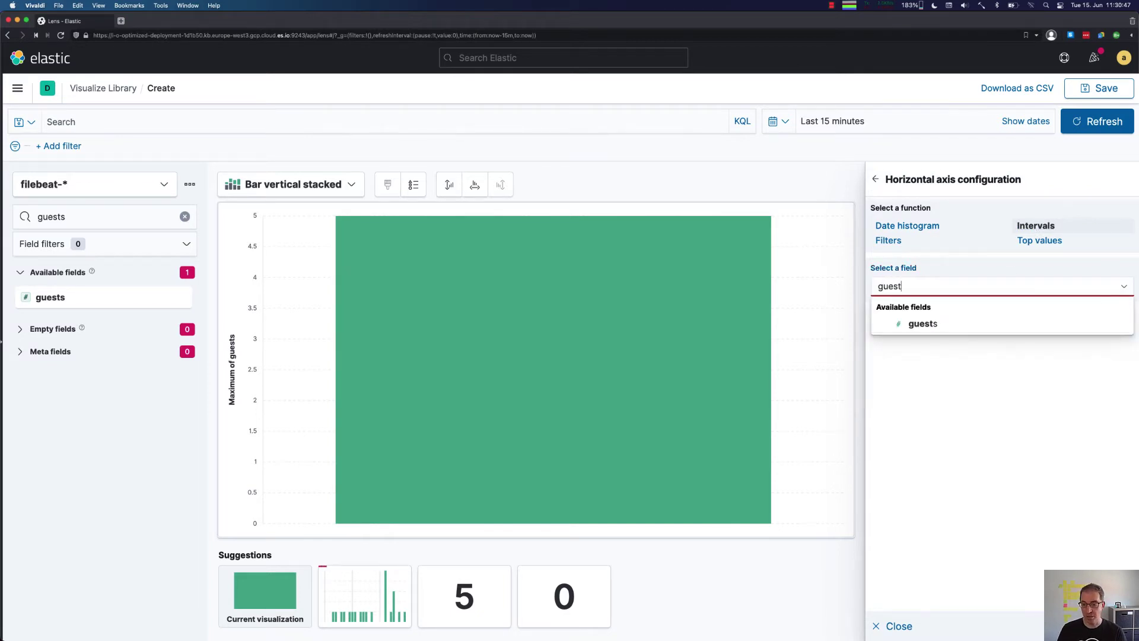
click(1000, 332)
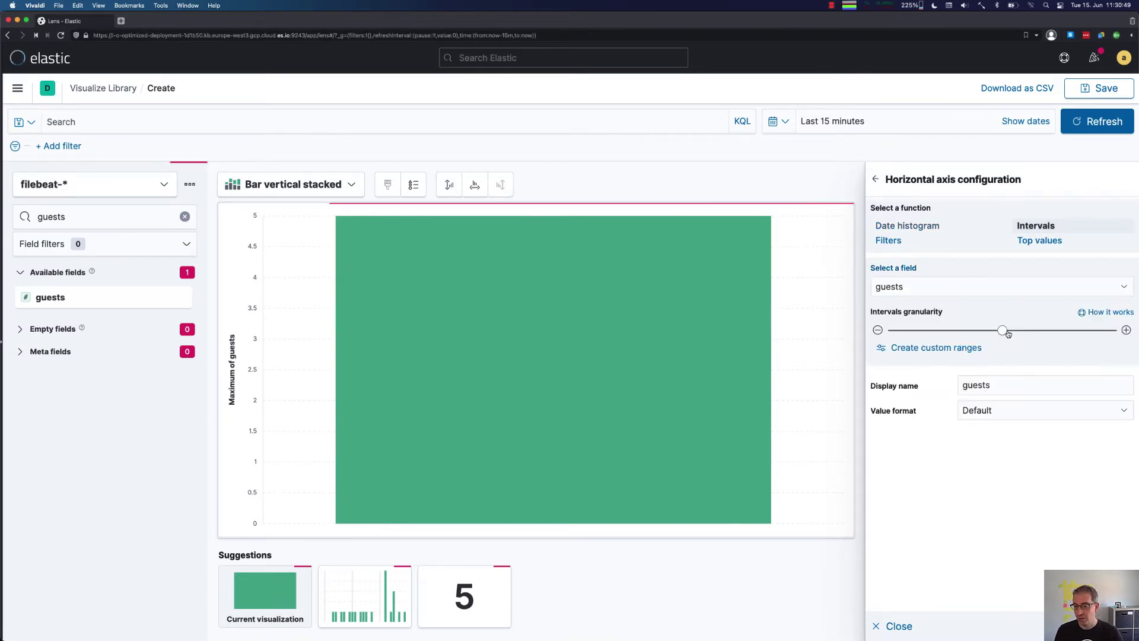
drag(1006, 332, 1117, 340)
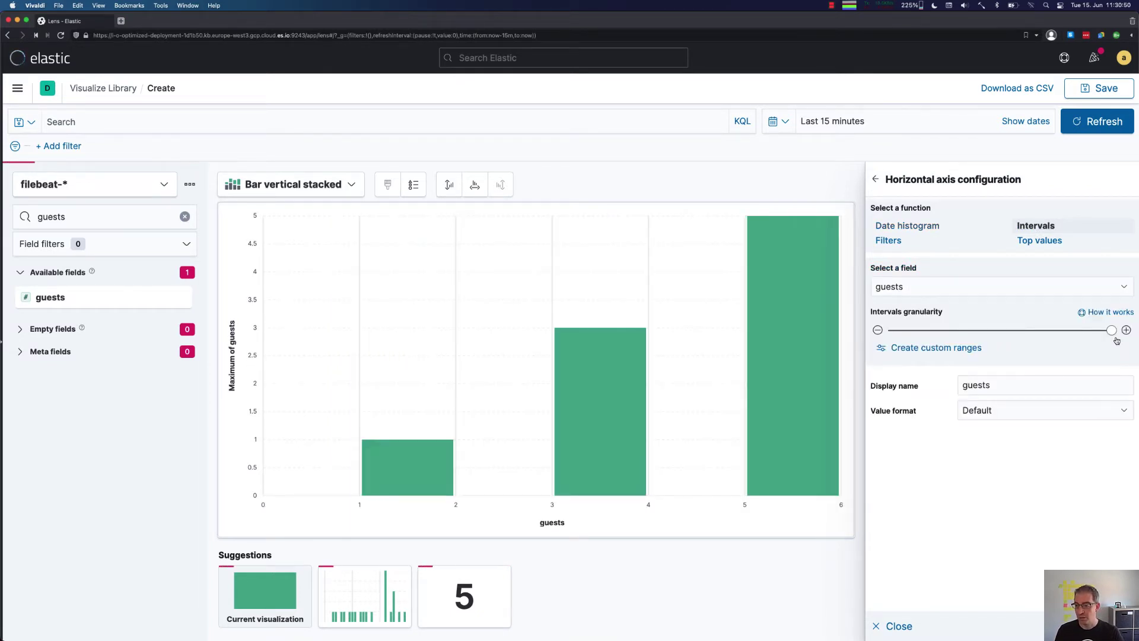
click(875, 180)
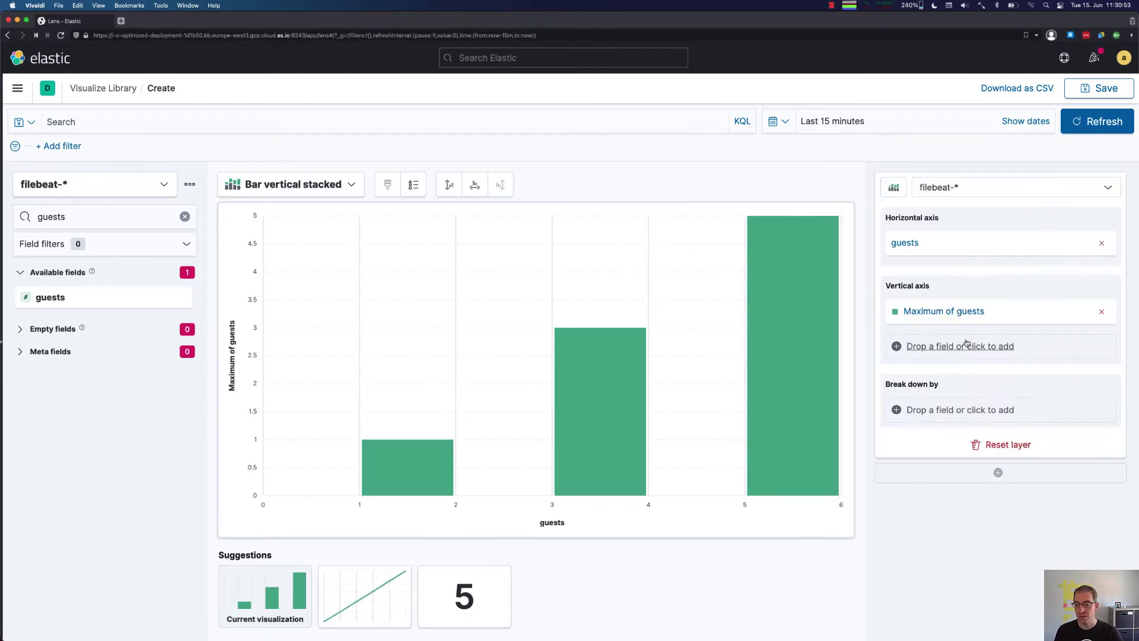
Step: Change the vertical axis metric to Count of records
click(913, 308)
click(889, 241)
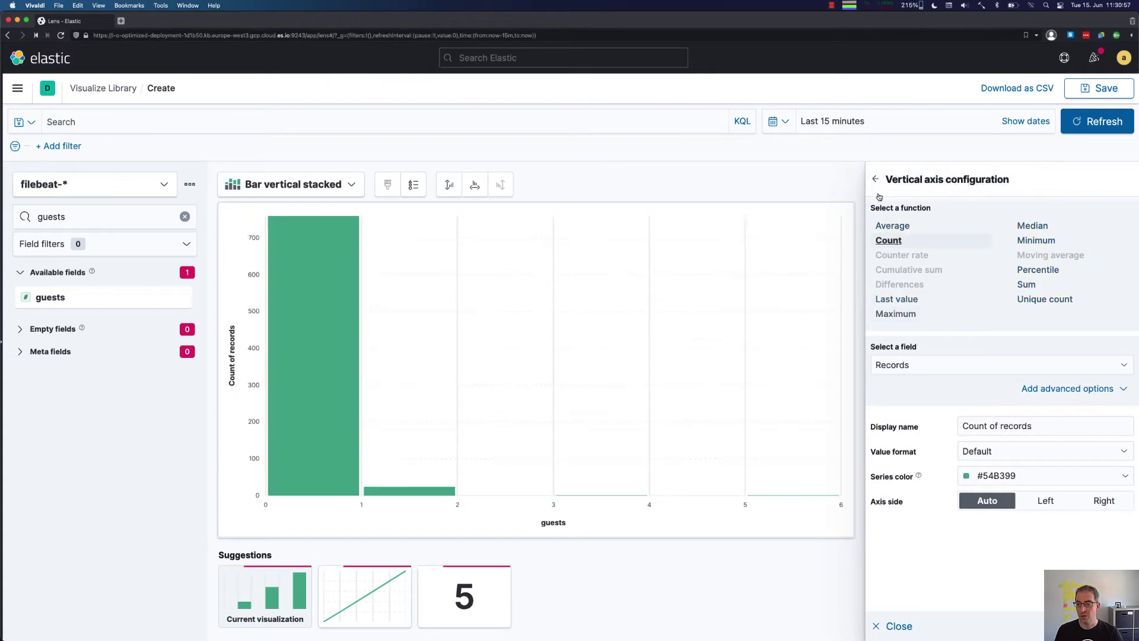
click(877, 180)
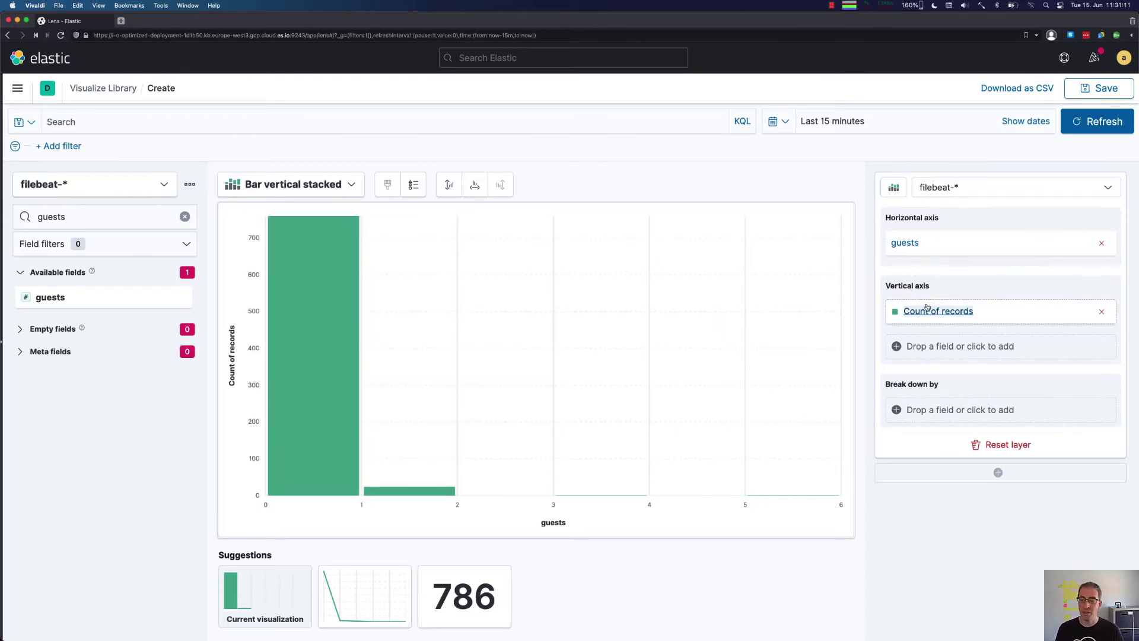
Step: Add a guests > 0 filter to the Count of records metric
click(910, 245)
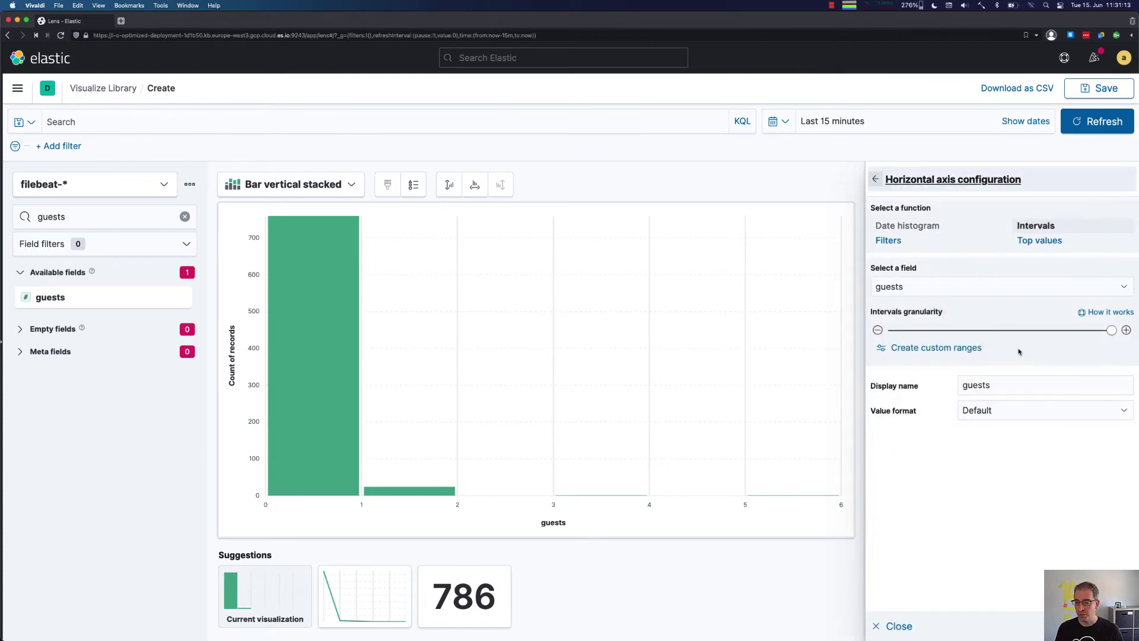
click(893, 186)
click(967, 309)
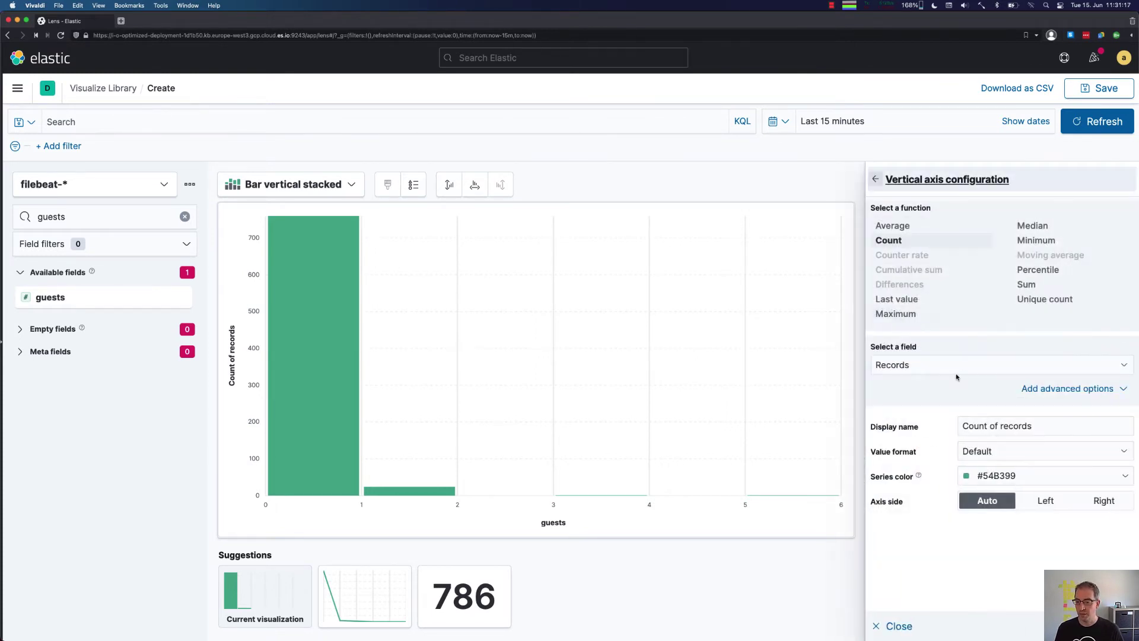
click(1068, 389)
click(1067, 420)
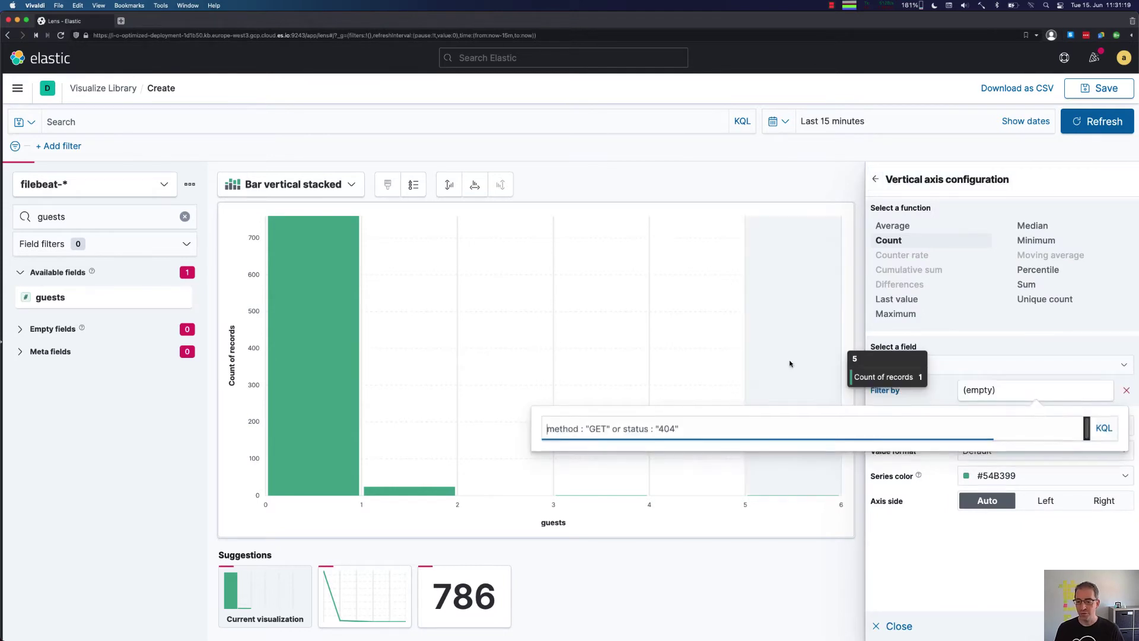
text(guests)
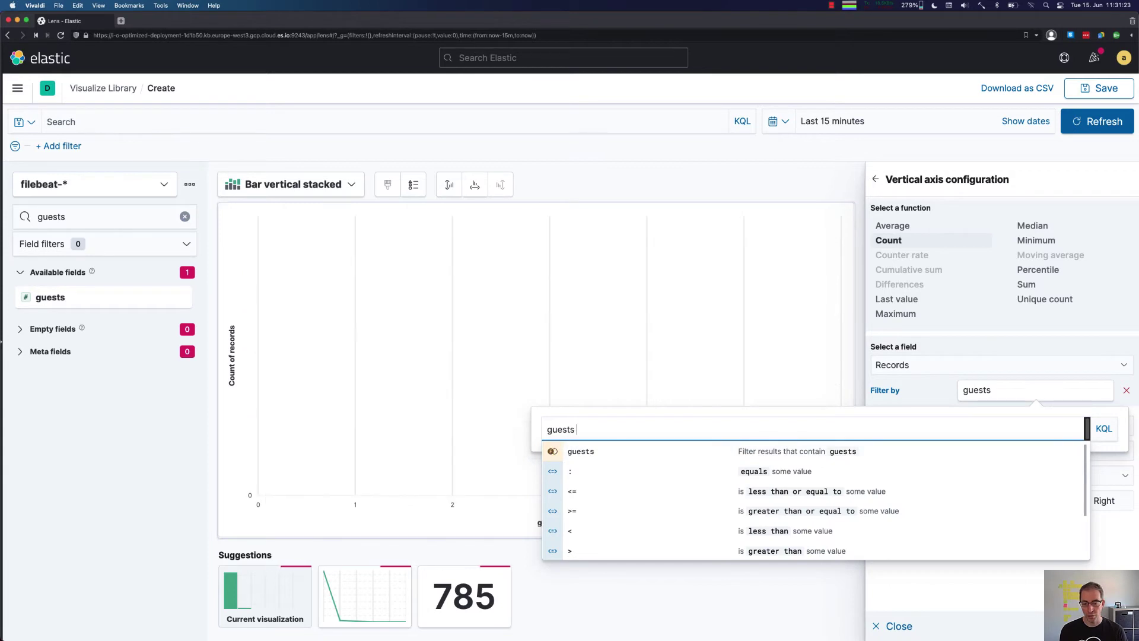
key(Down)
key(Down)
key(Down)
key(Down)
key(Down)
key(Down)
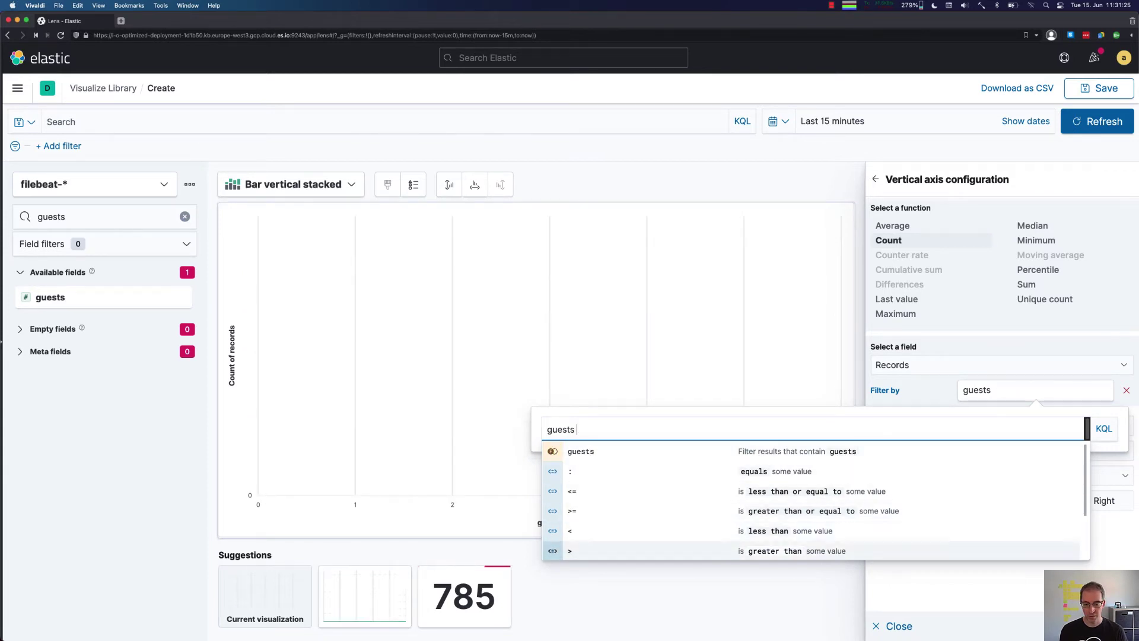
key(Return)
text(0)
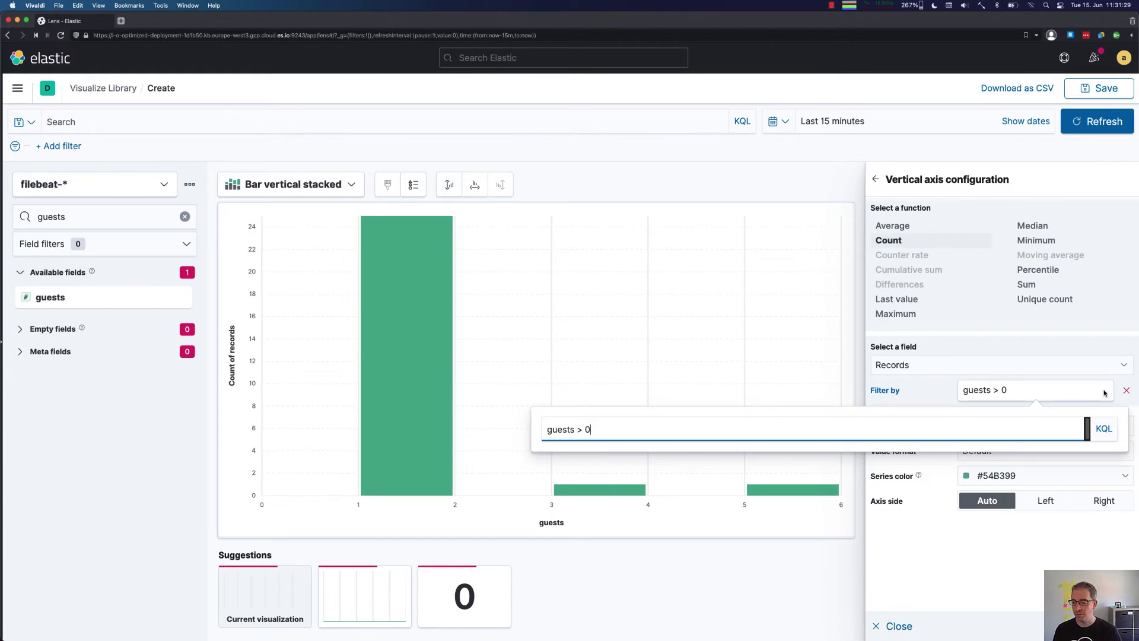
click(1079, 352)
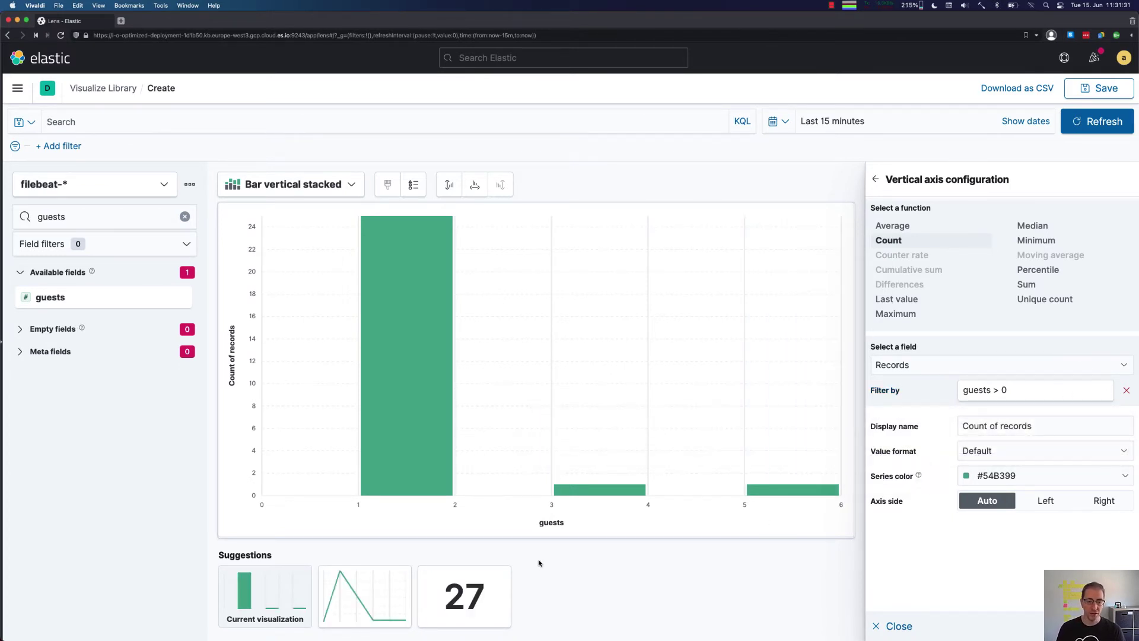
mouse_move(403, 399)
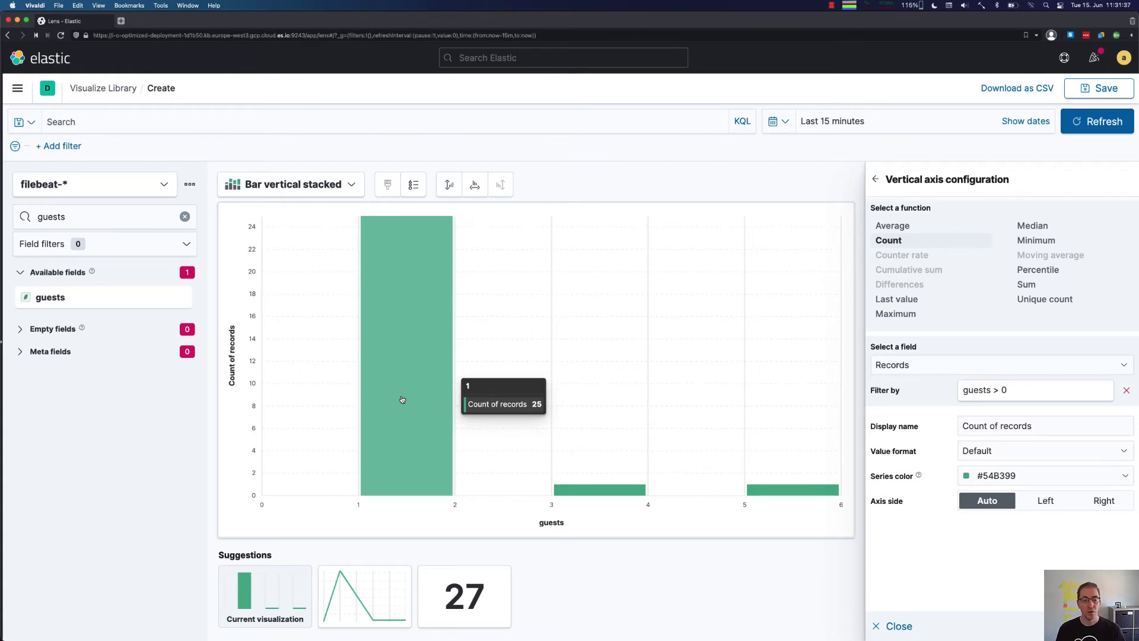
mouse_move(611, 383)
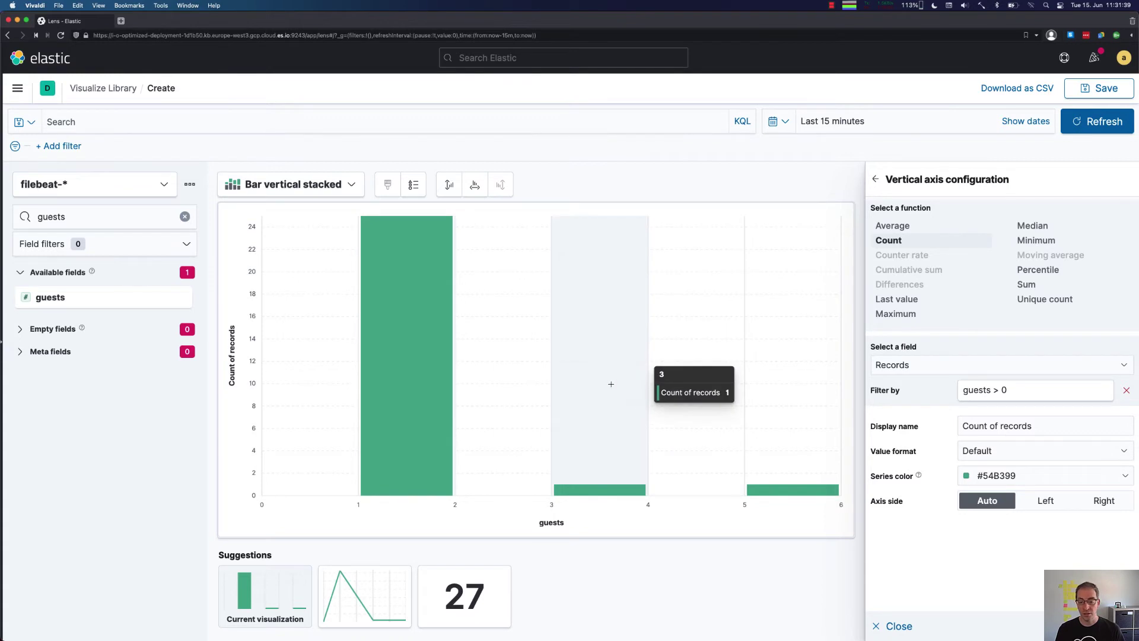
mouse_move(779, 380)
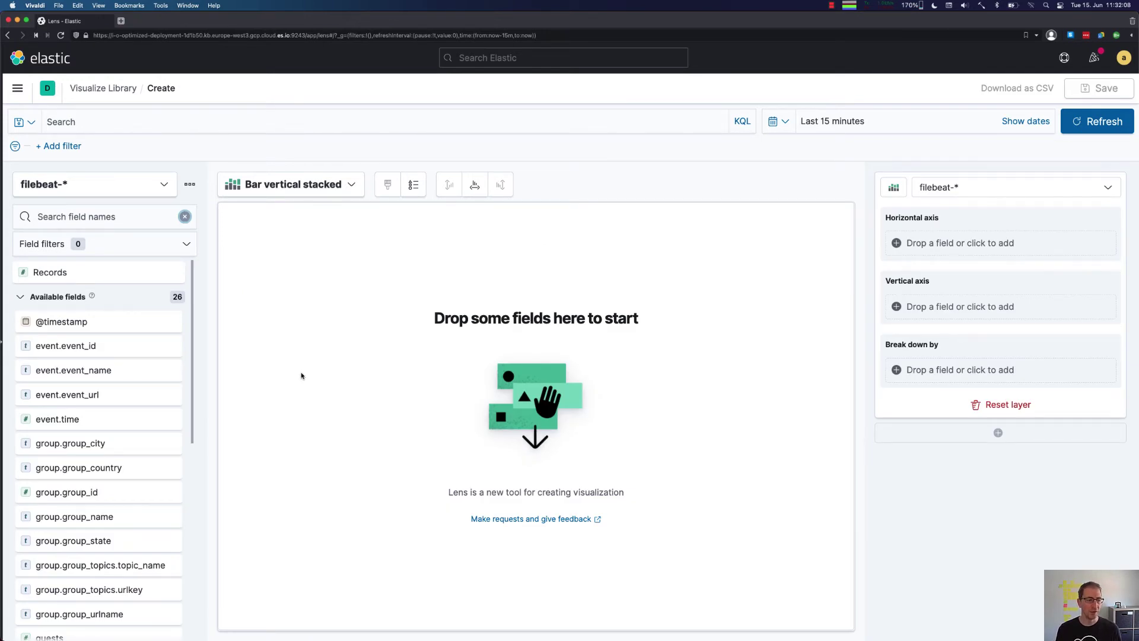
Step: Chart record counts by the top 15 values of group.group_topics.topic_name
click(113, 217)
text(top)
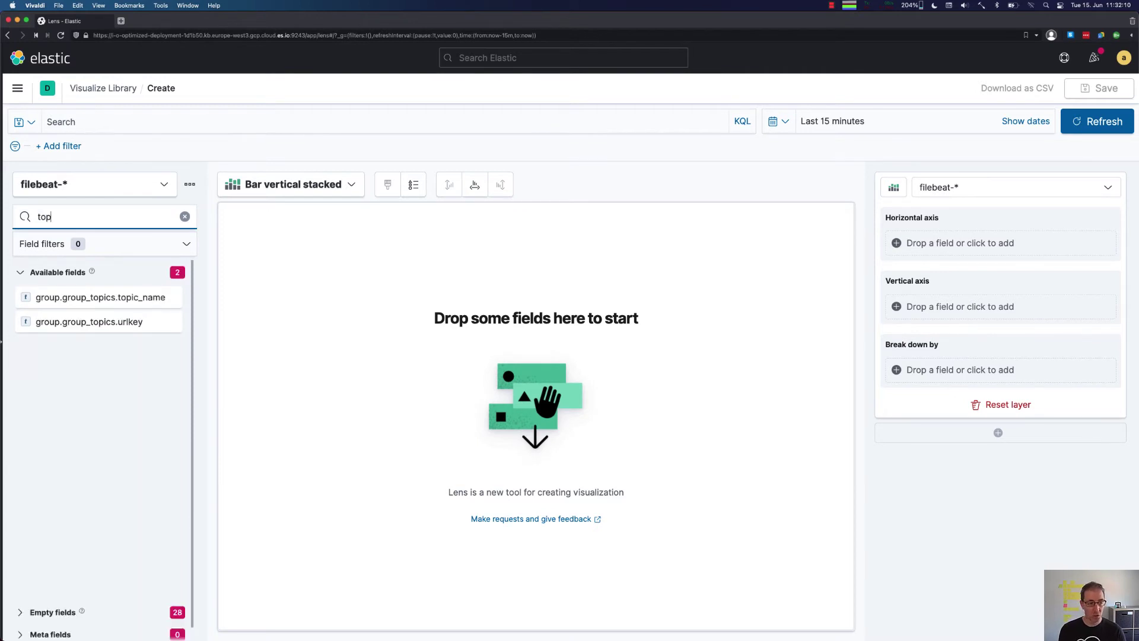
text(ic)
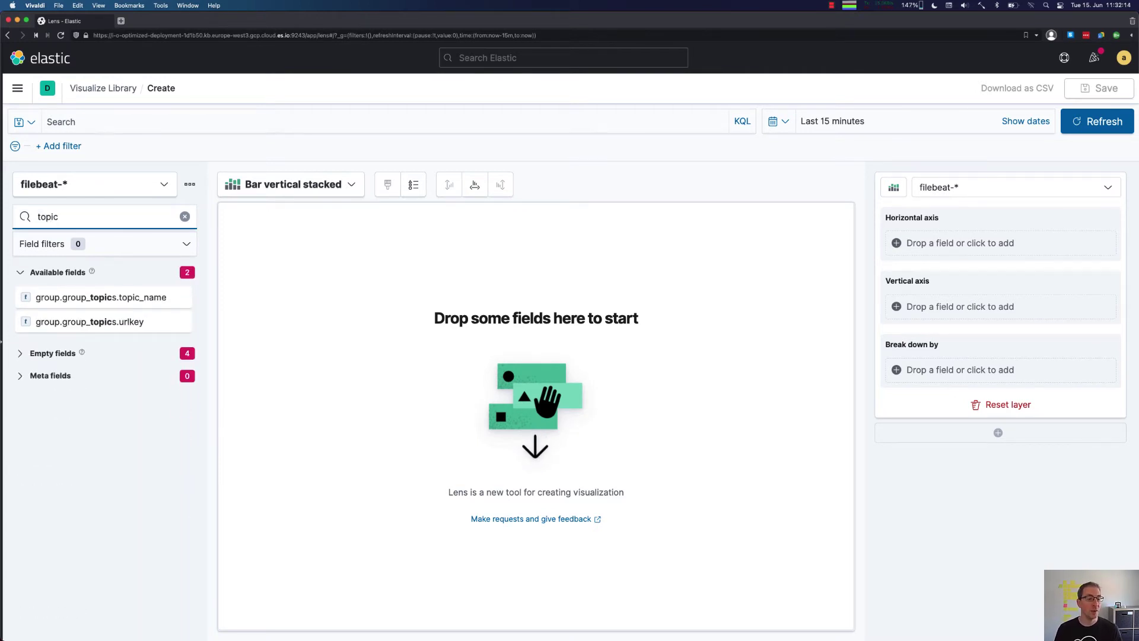
click(116, 301)
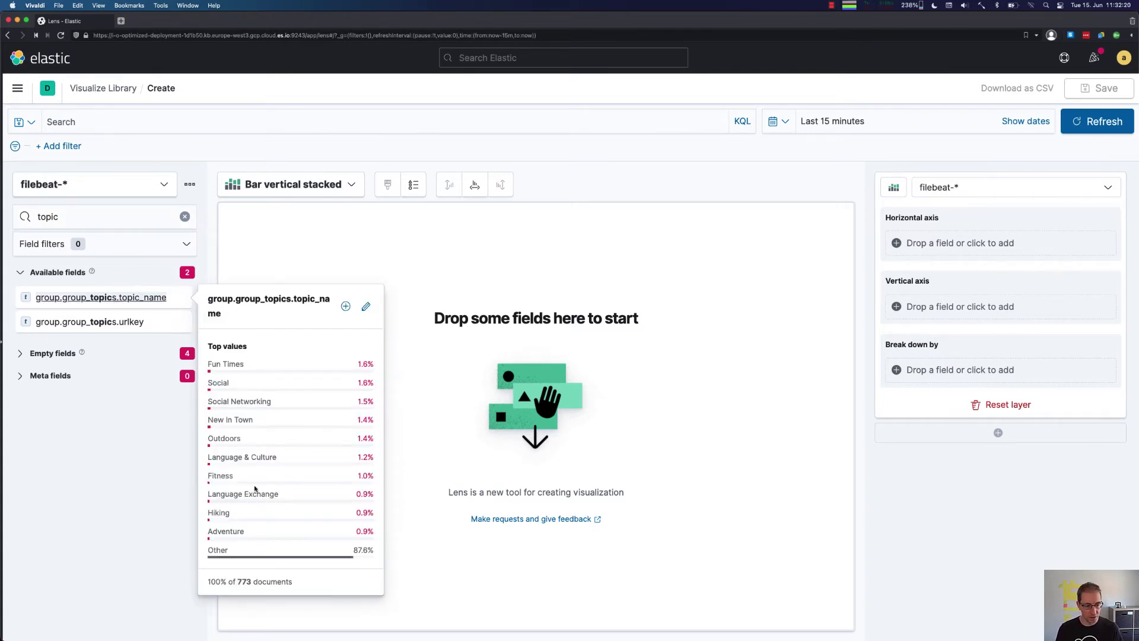
drag(118, 300, 629, 318)
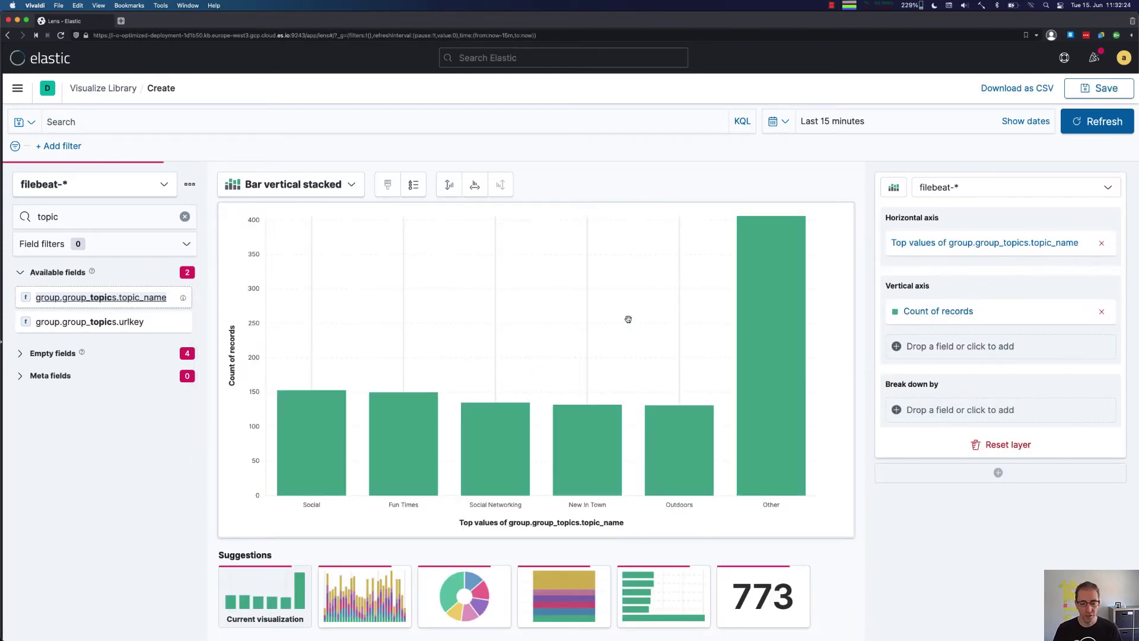
click(927, 244)
click(965, 316)
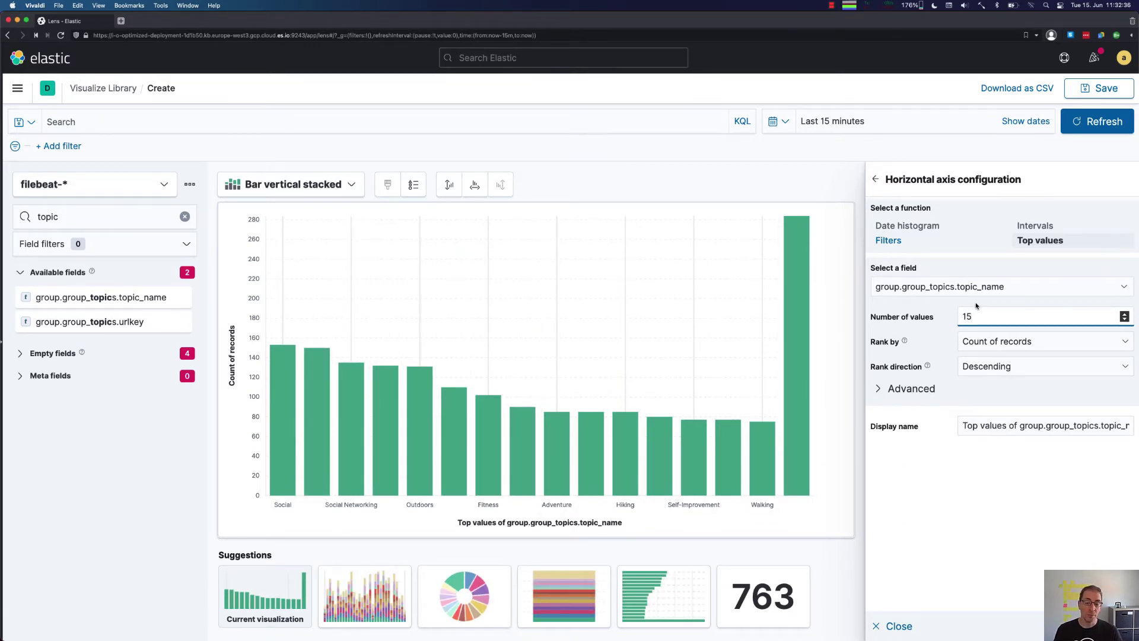
Step: Switch the visualization type to Table
click(296, 185)
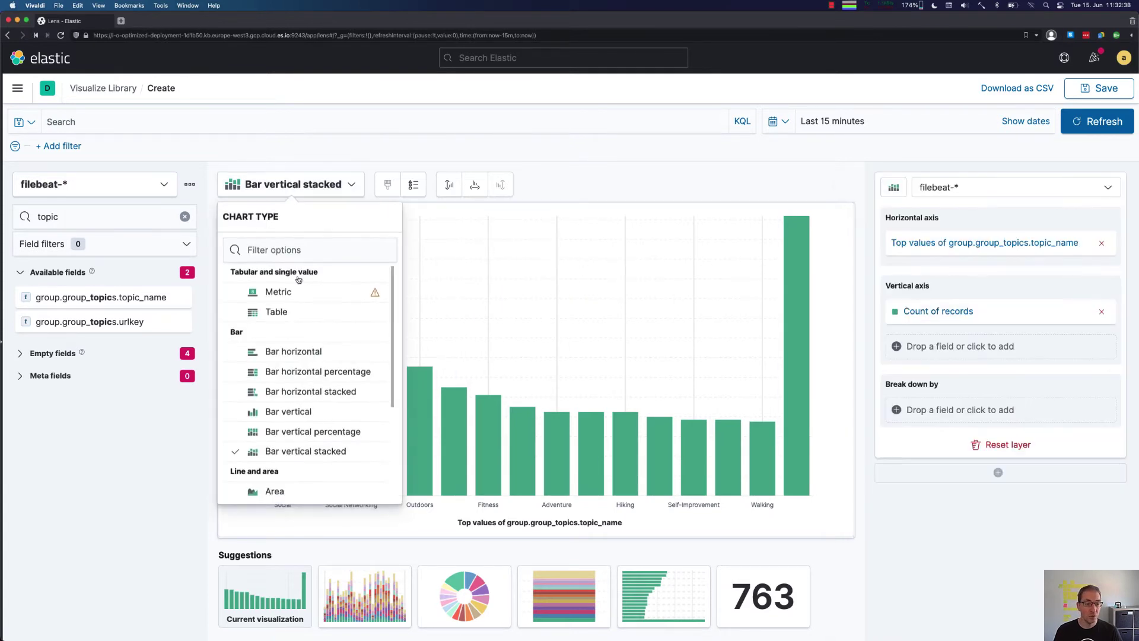
click(296, 308)
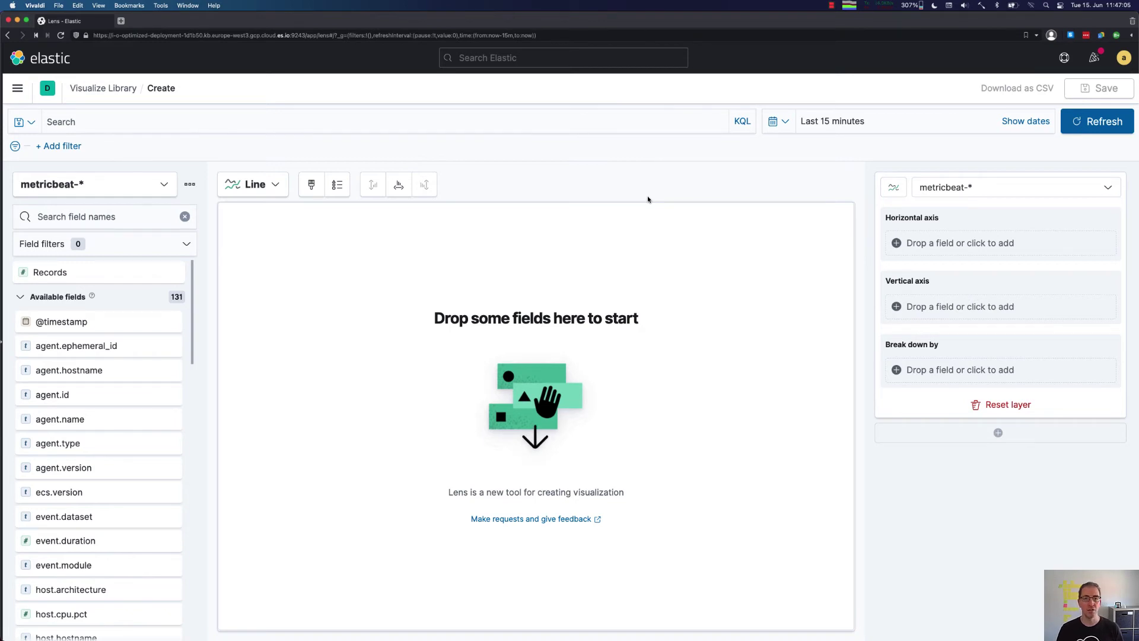
drag(138, 317, 493, 305)
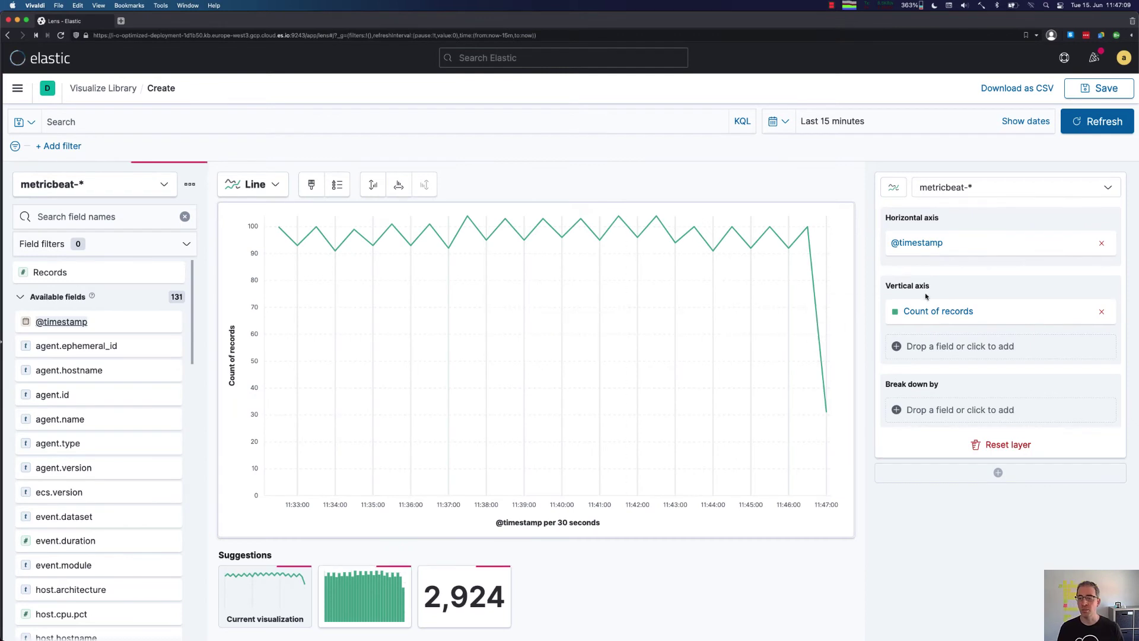
click(1103, 312)
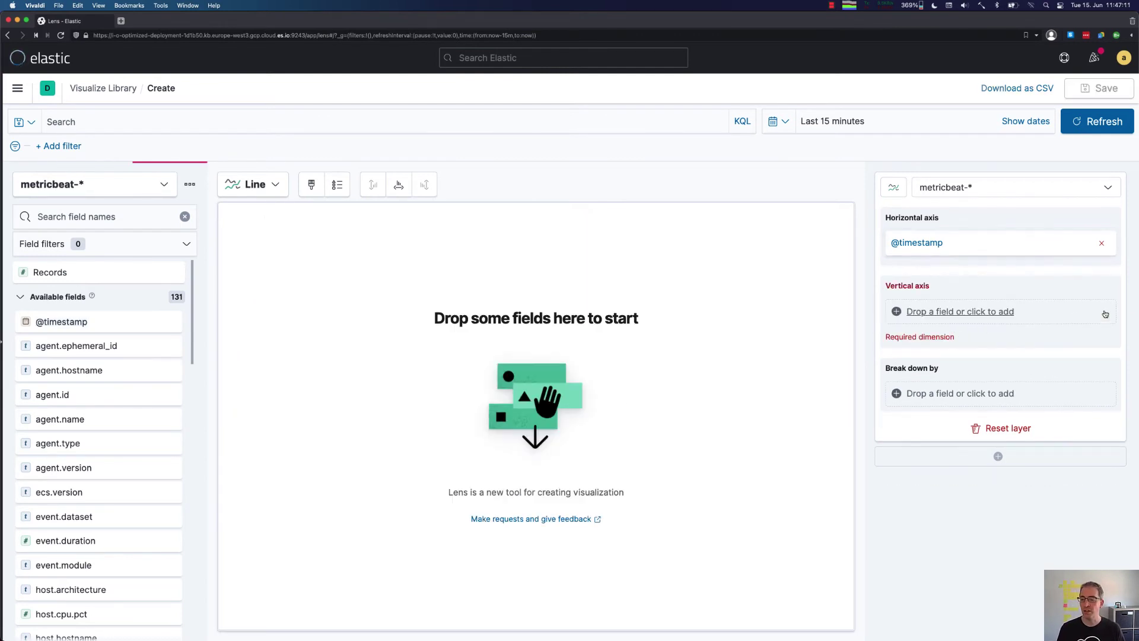
click(990, 312)
click(971, 365)
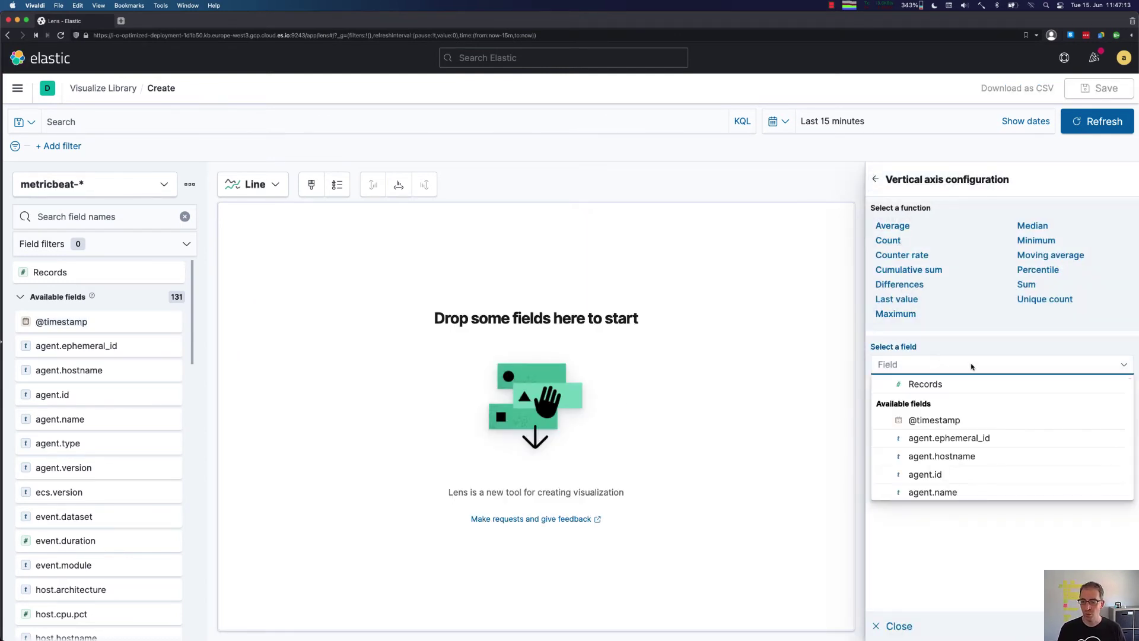
text(in.bytes)
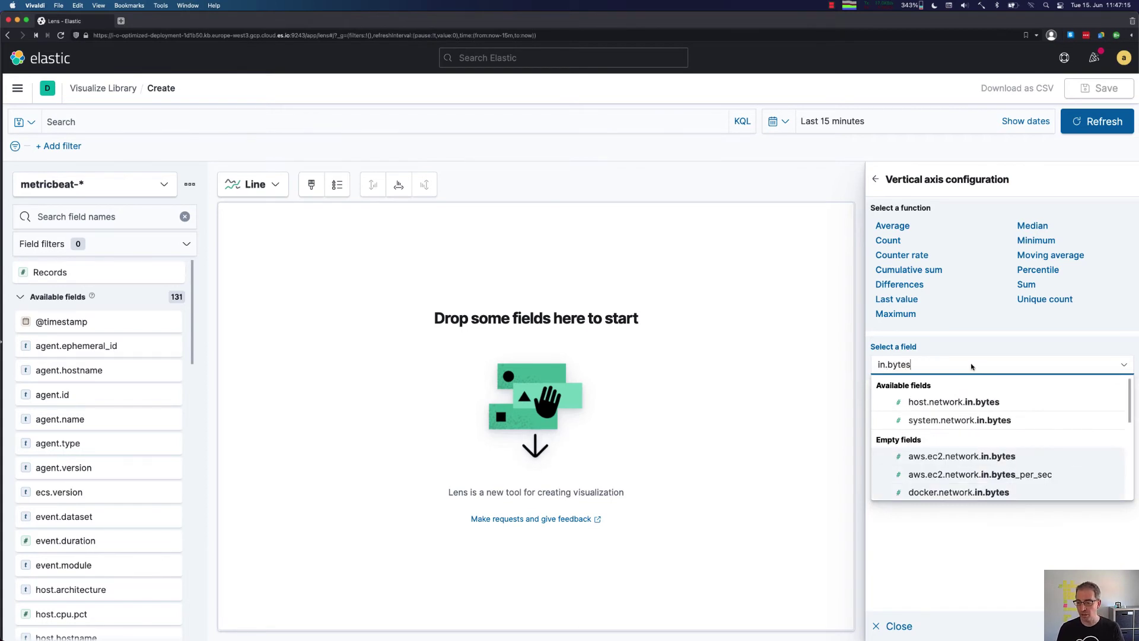
click(976, 403)
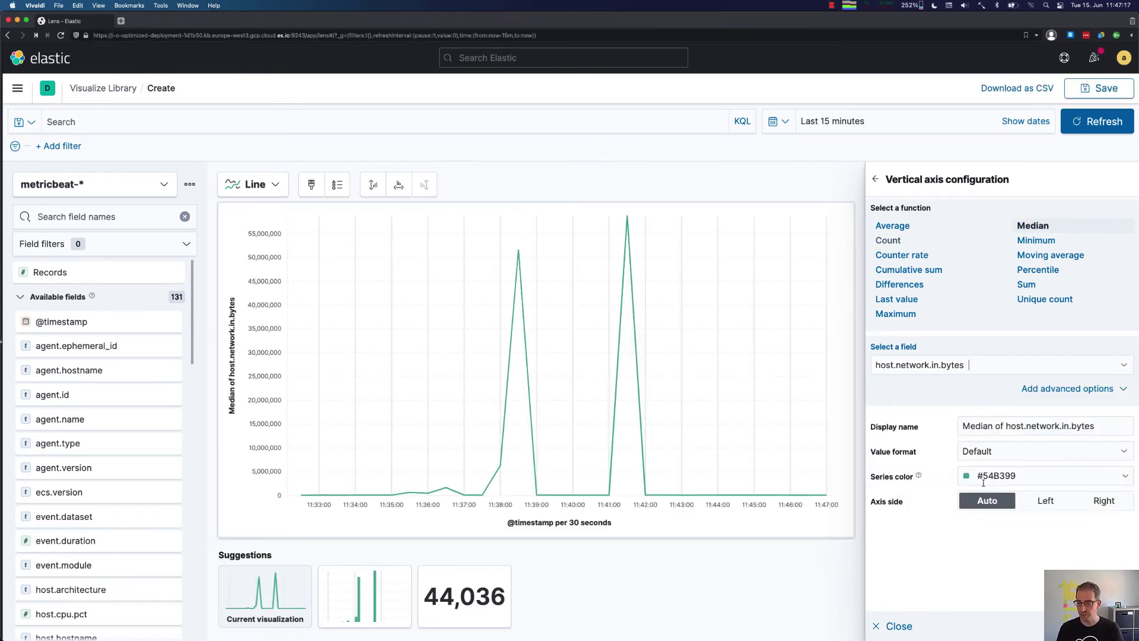
Step: Format the metric as Bytes (1024) and switch it to Counter rate
click(1008, 454)
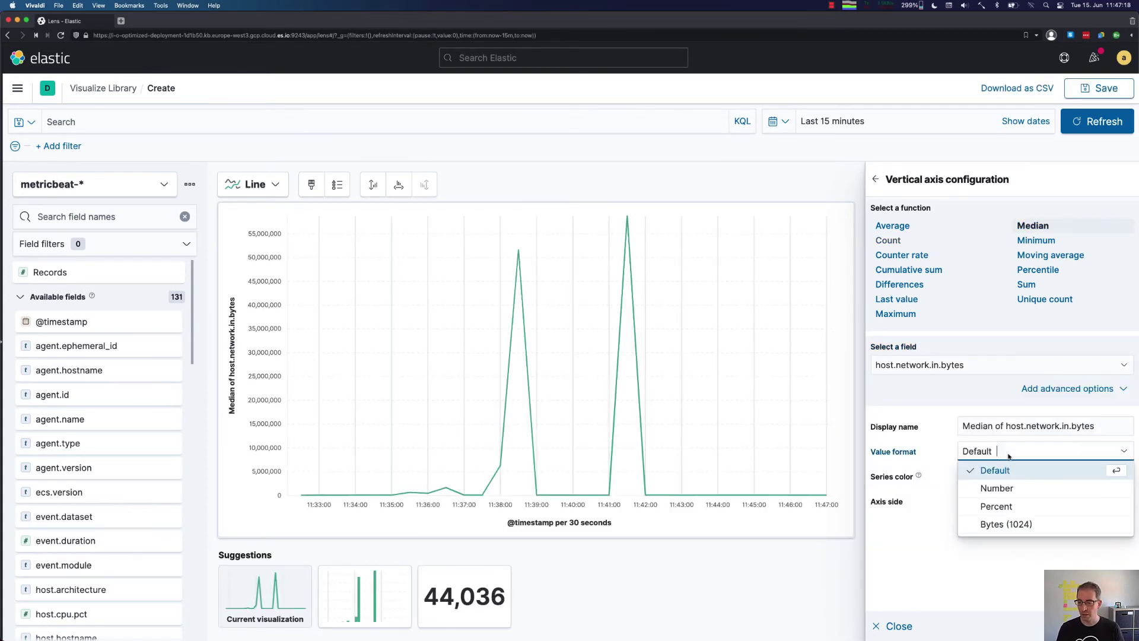
click(1009, 524)
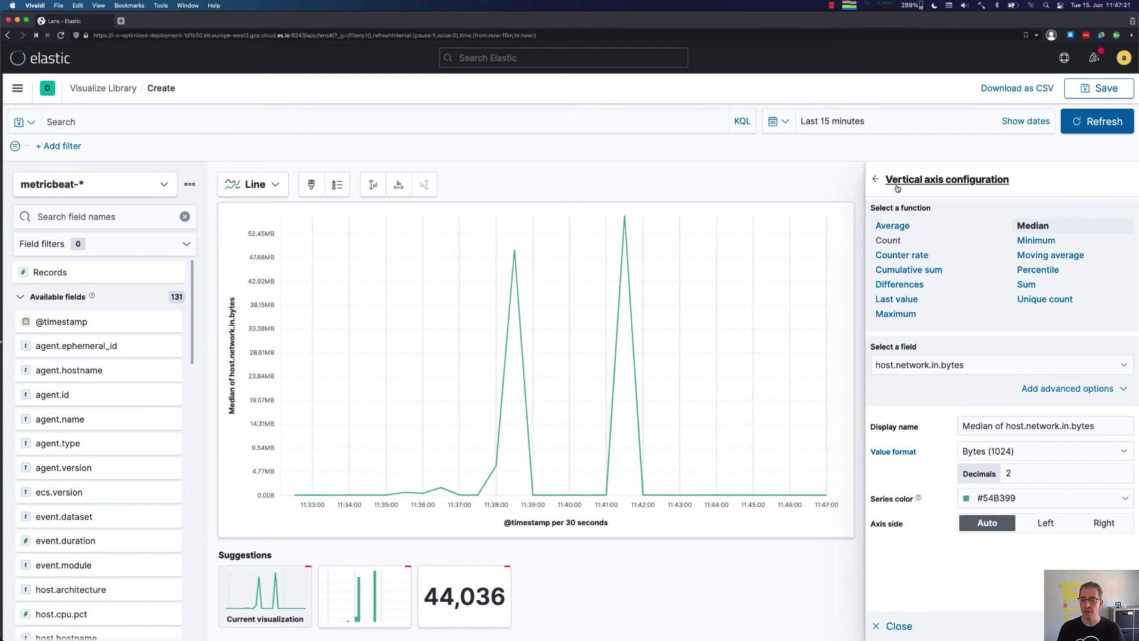
click(914, 257)
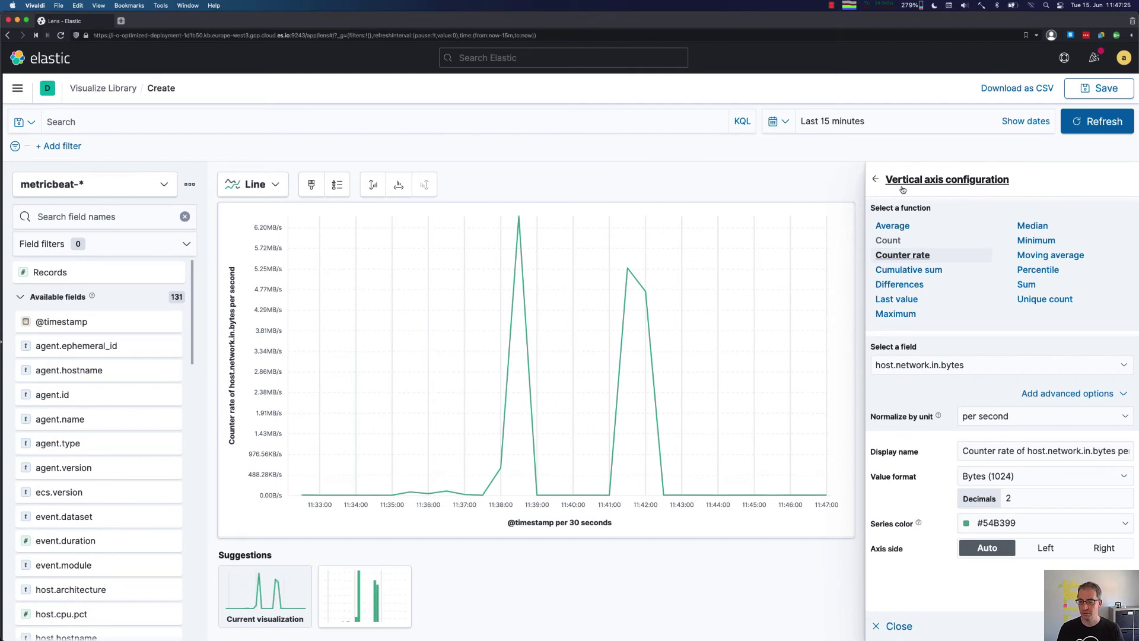
click(877, 179)
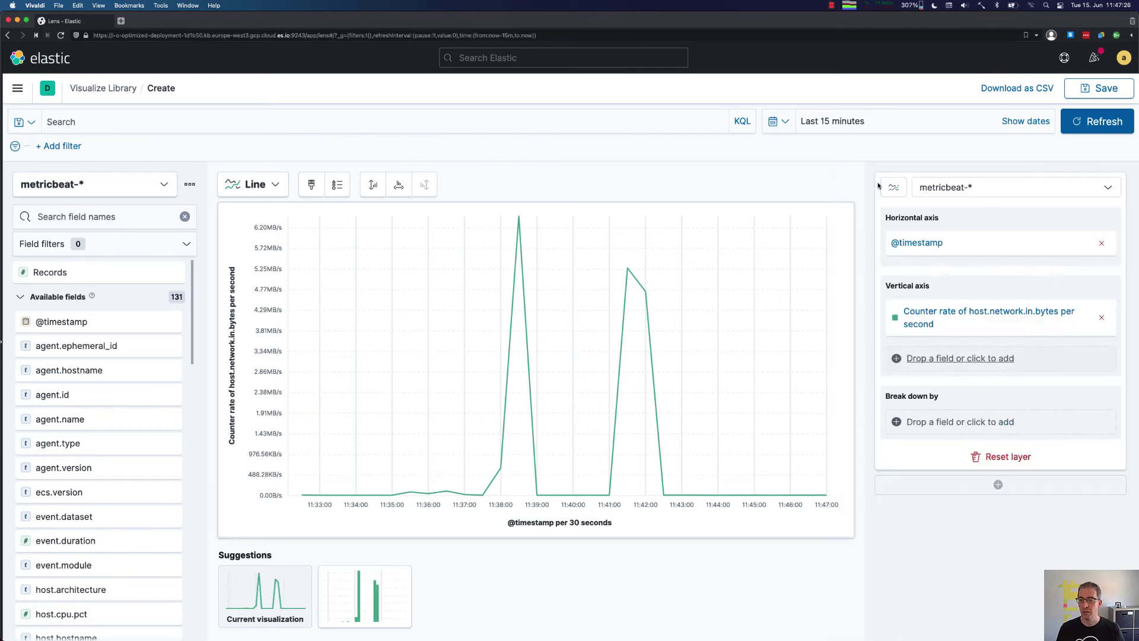
Step: Add a second vertical axis metric: counter rate of host.network.out.bytes
click(988, 360)
click(916, 258)
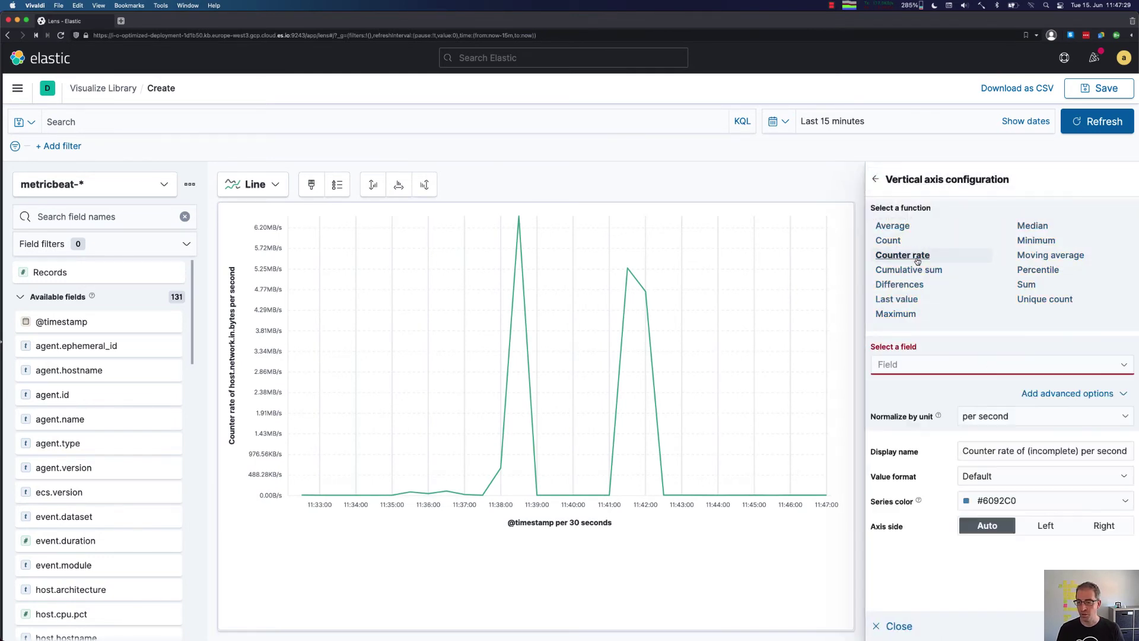
click(931, 362)
text(out.byte)
click(960, 406)
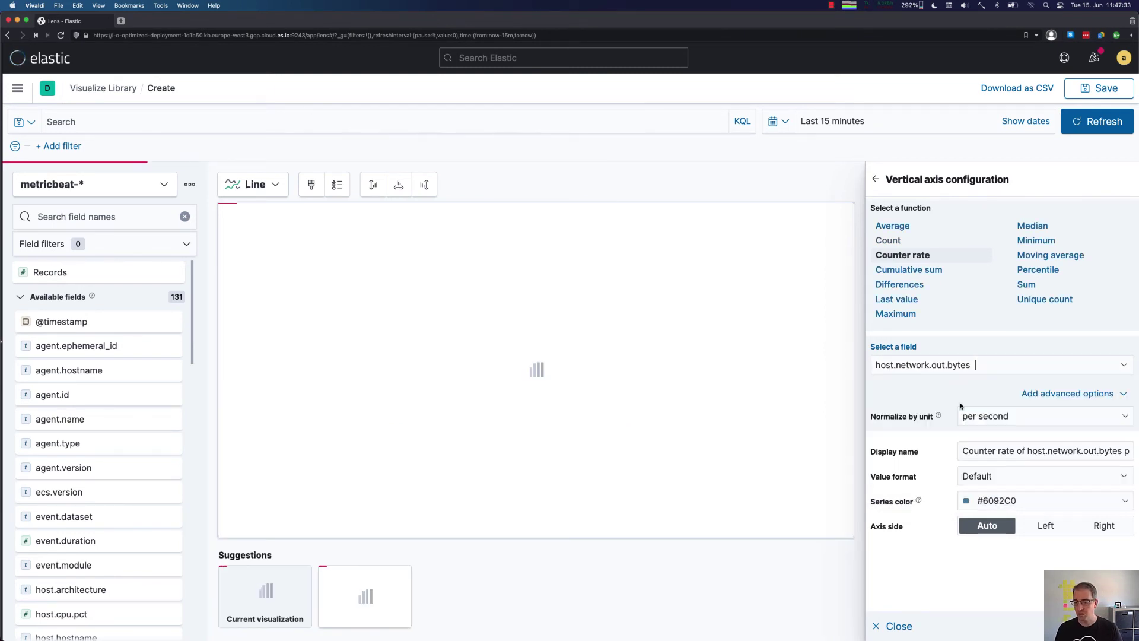
Step: Format the outbound rate series values as Bytes (1024) and return to the layer panel
click(994, 417)
click(994, 418)
click(998, 475)
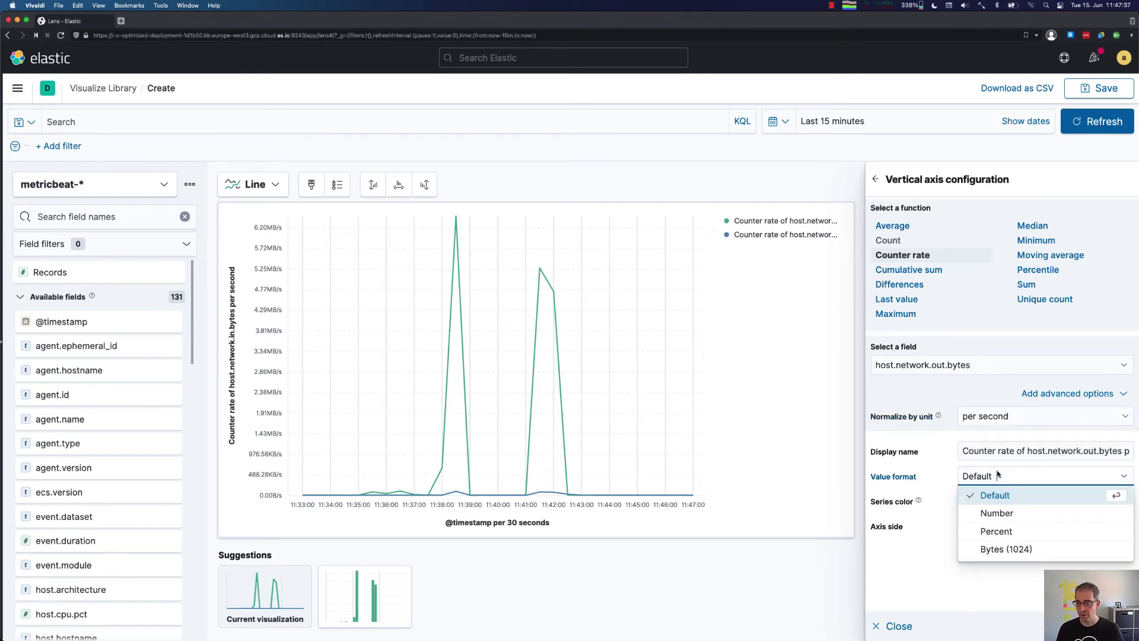
click(1008, 550)
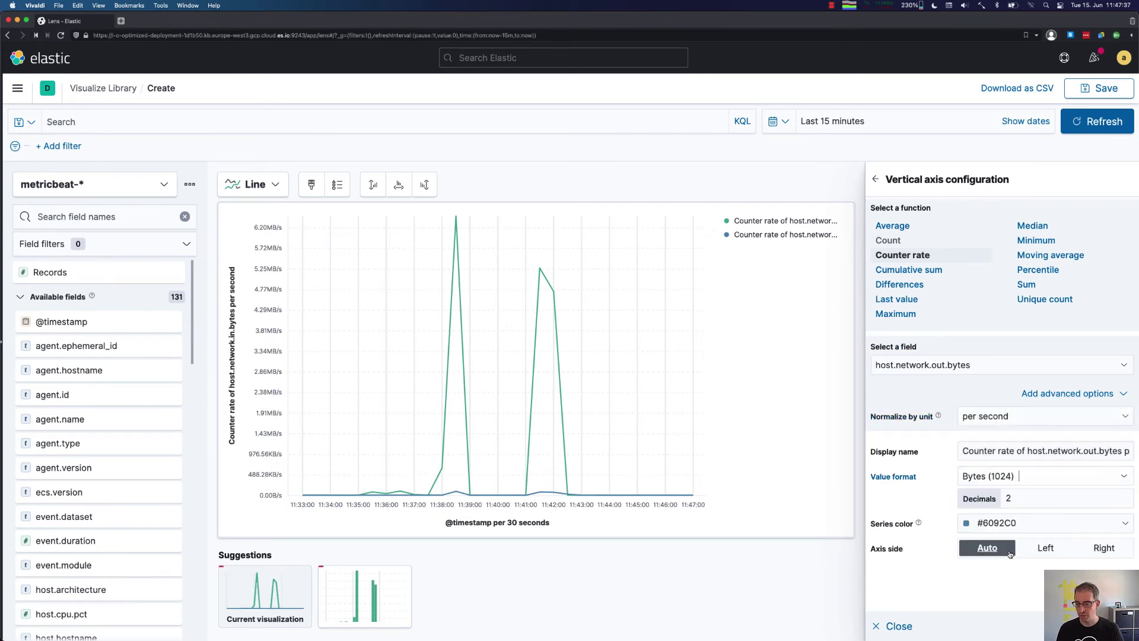
click(877, 180)
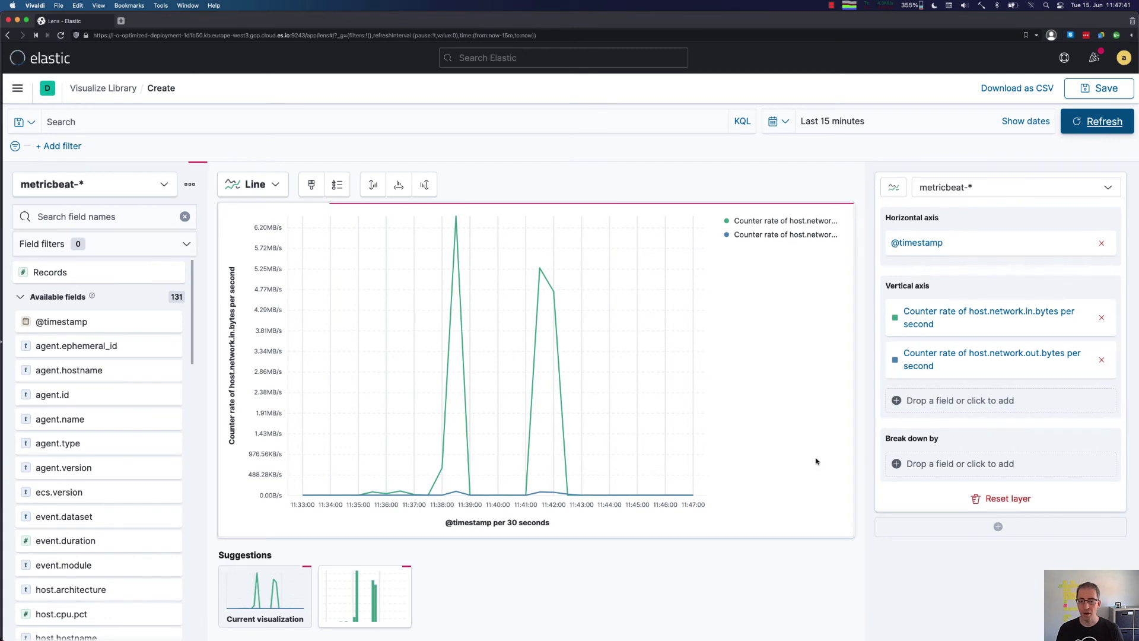
mouse_move(534, 272)
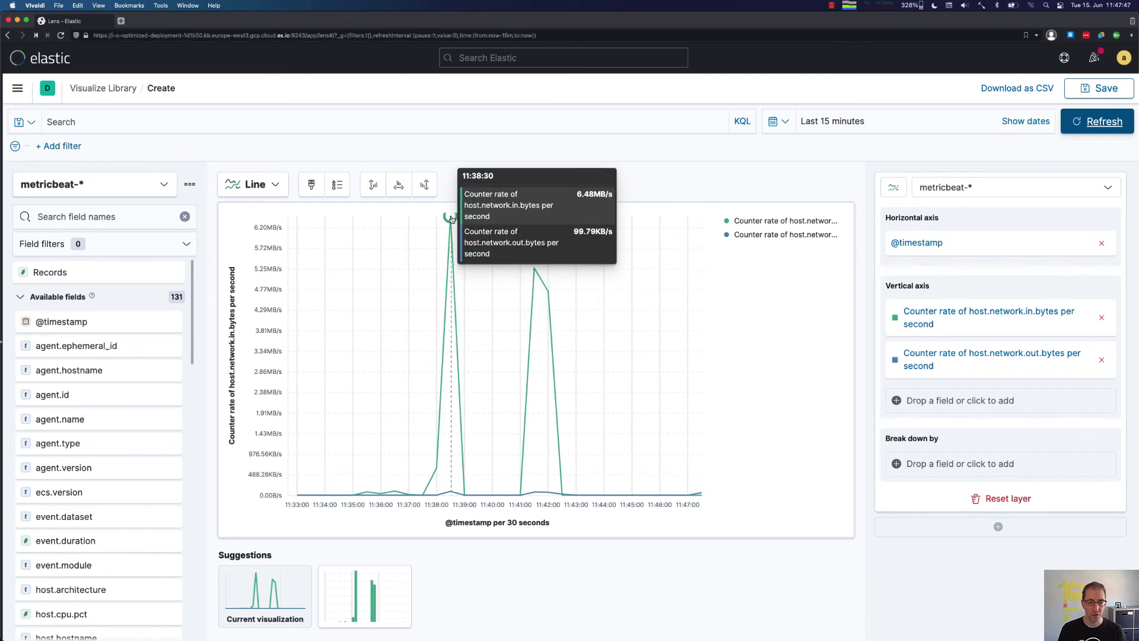
mouse_move(451, 220)
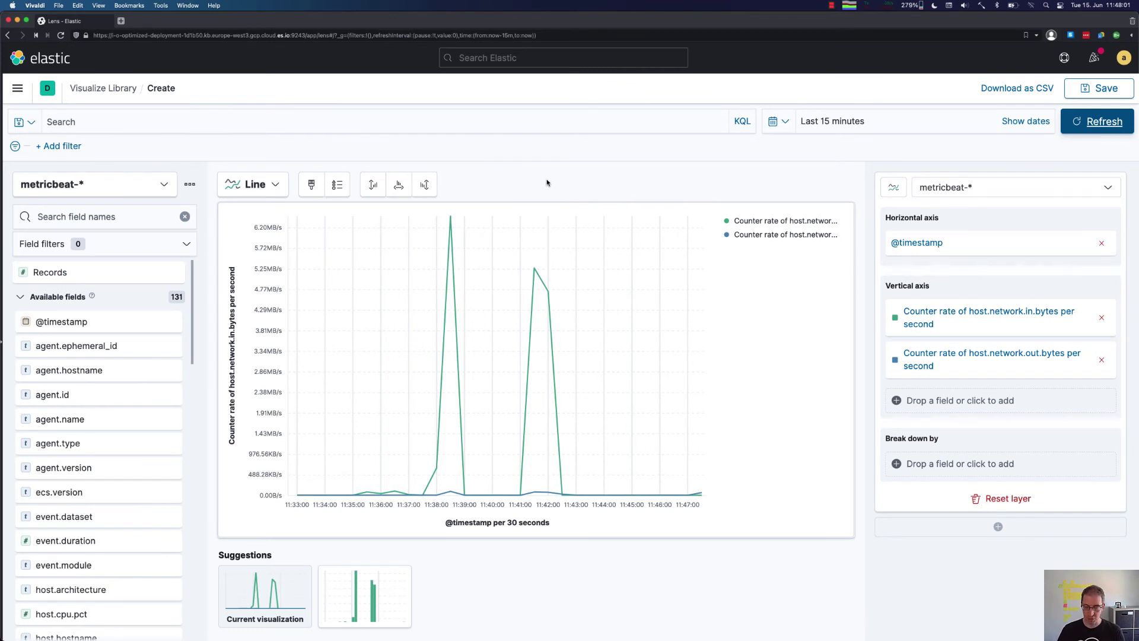
click(1101, 359)
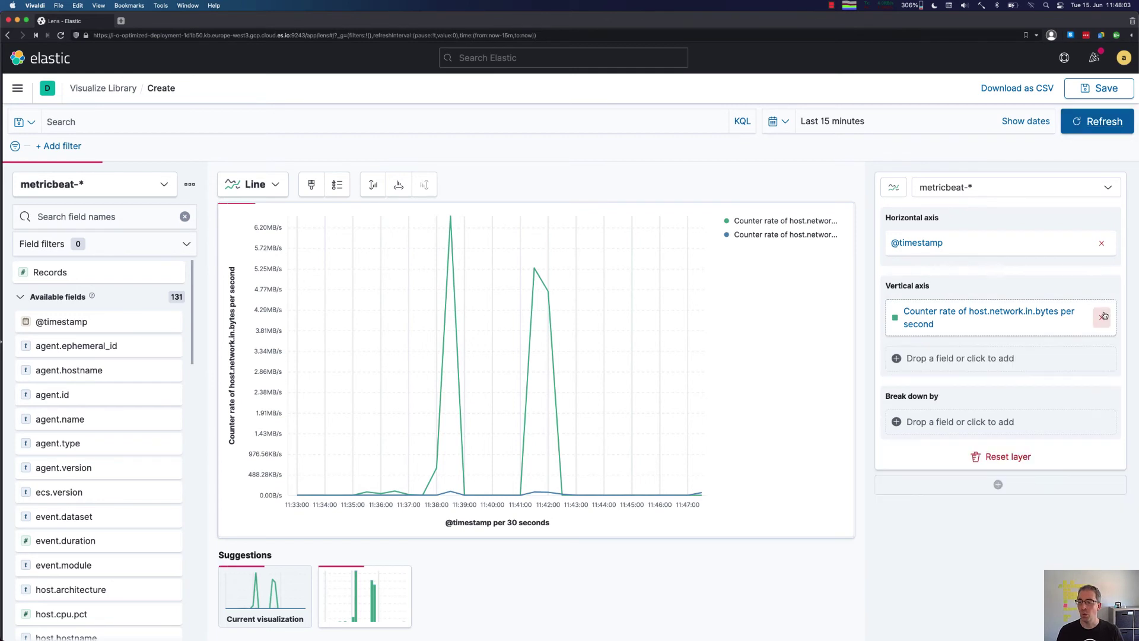
click(1101, 317)
click(1102, 242)
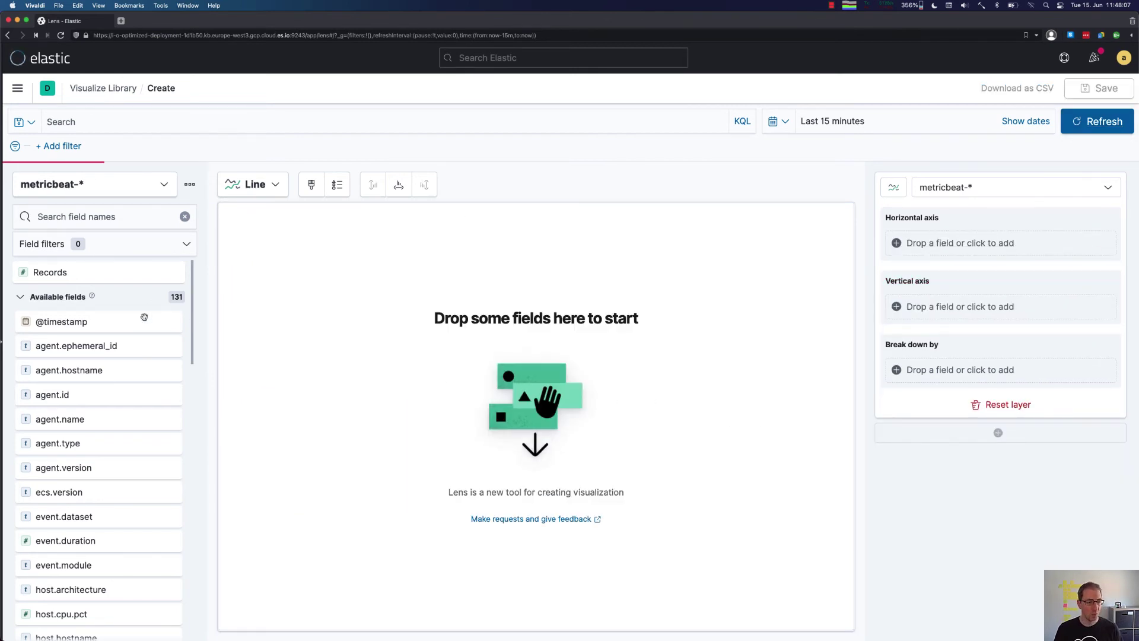
drag(61, 322, 514, 317)
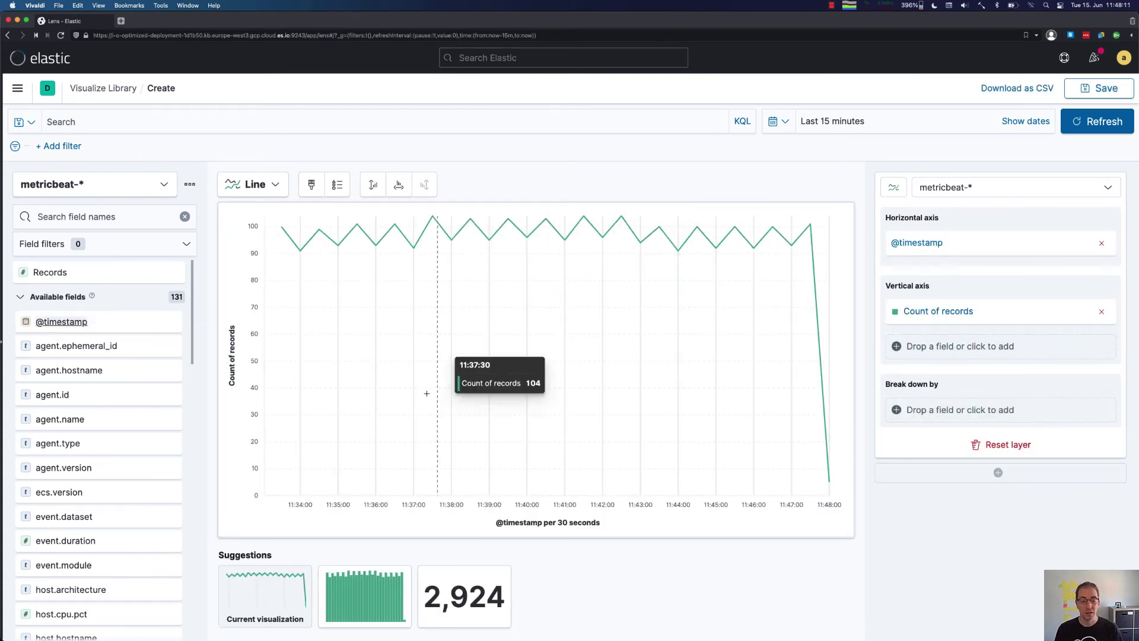
click(1102, 312)
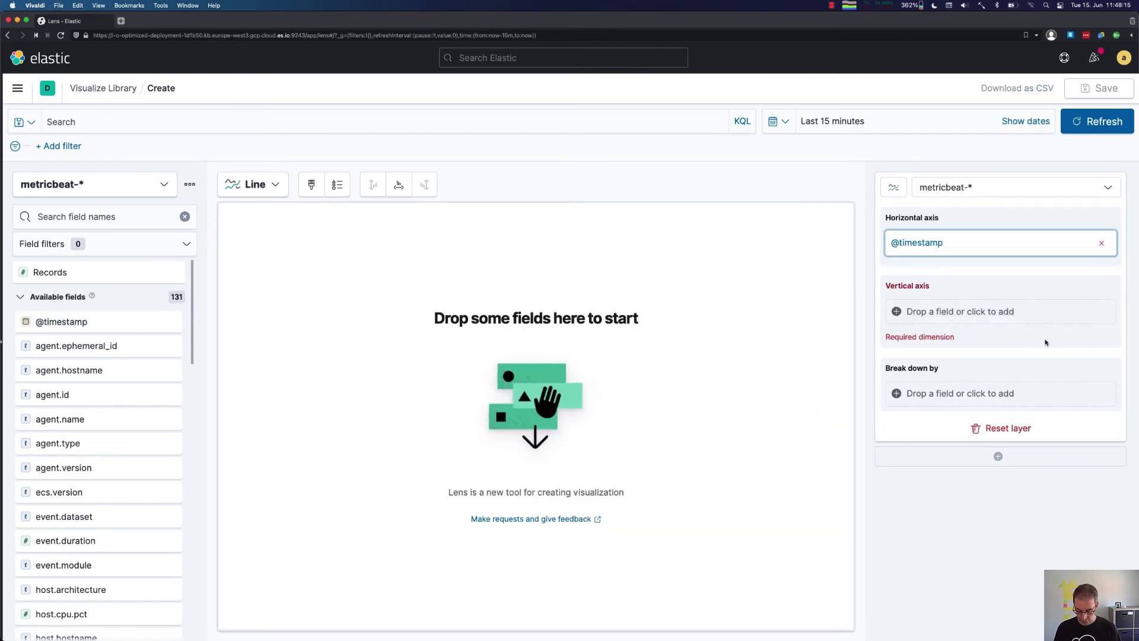
Step: Add Maximum of system.filesystem.used.pct as the vertical axis metric
click(985, 312)
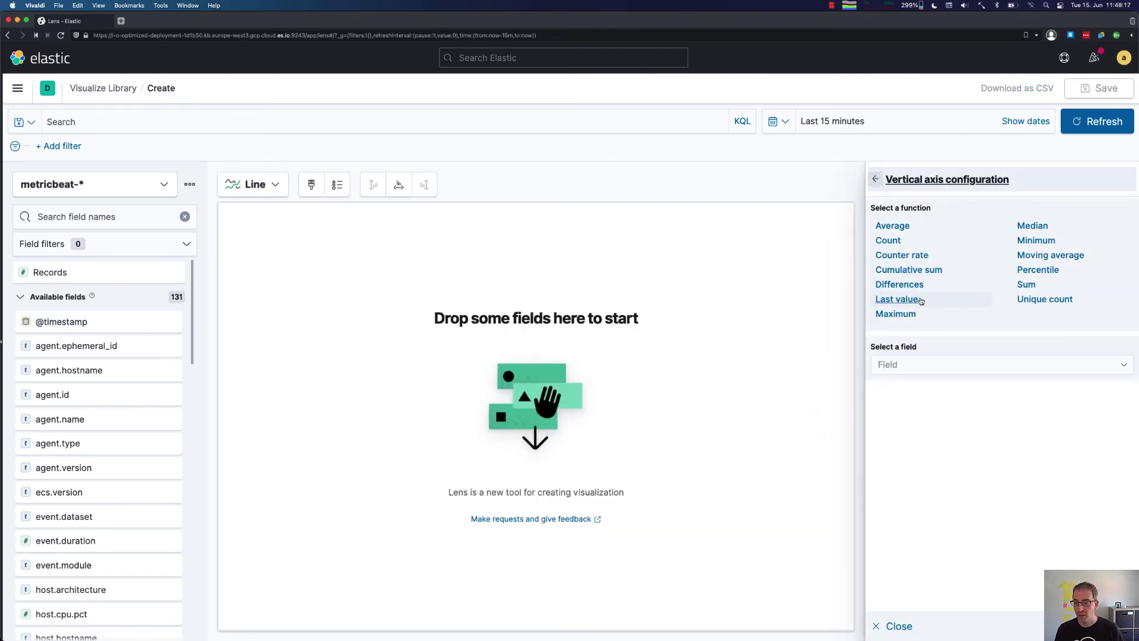
click(917, 315)
click(928, 366)
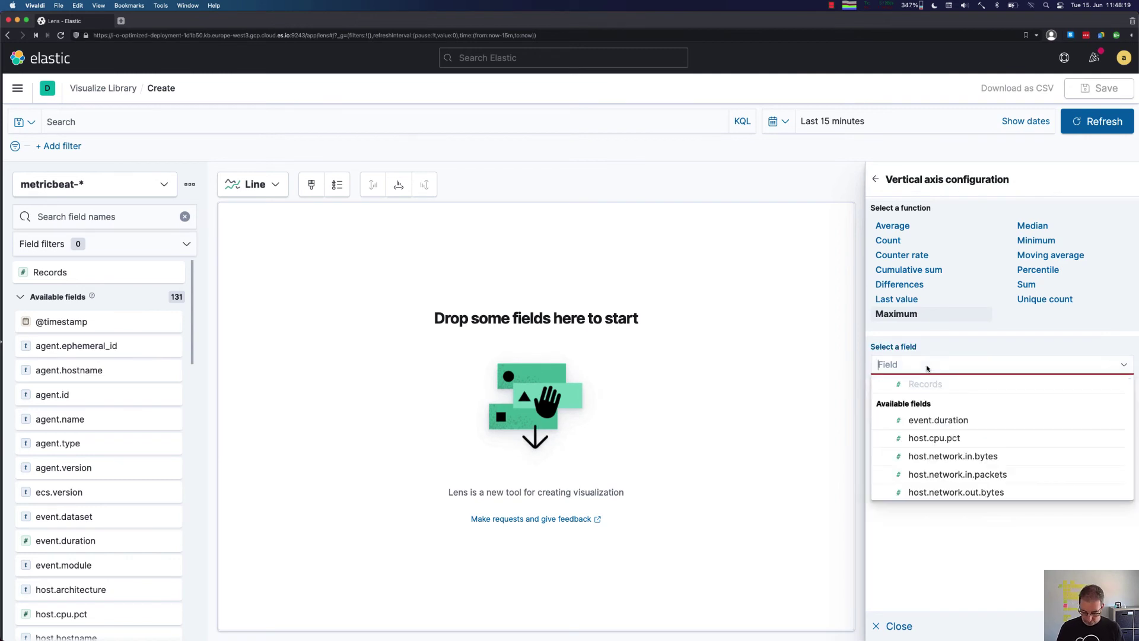
text(filesys)
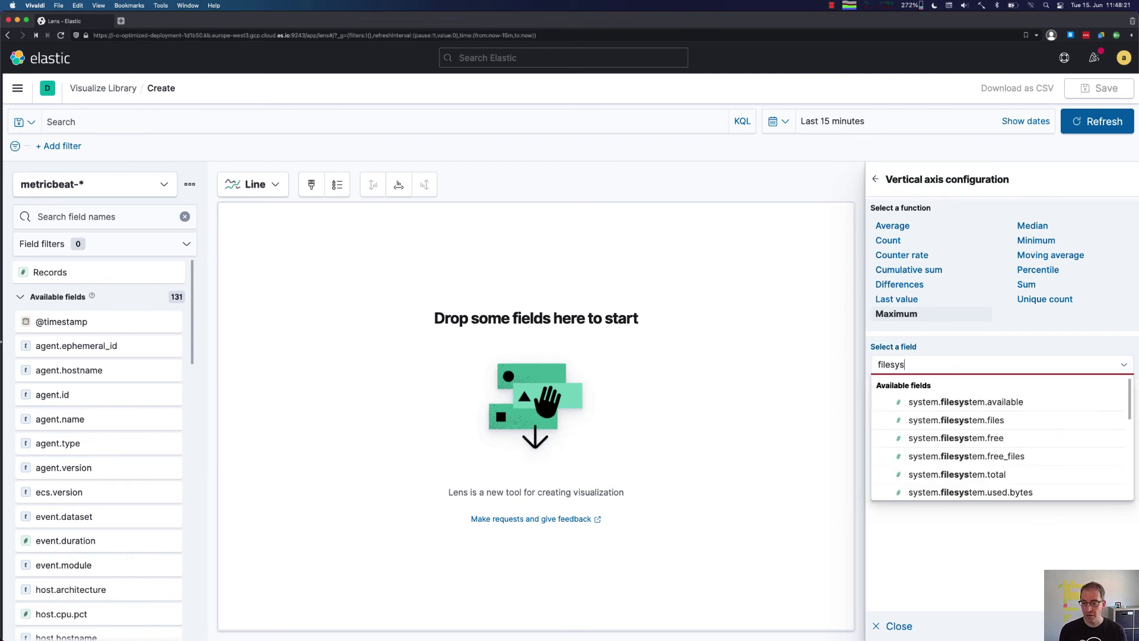
text(tem.used.p)
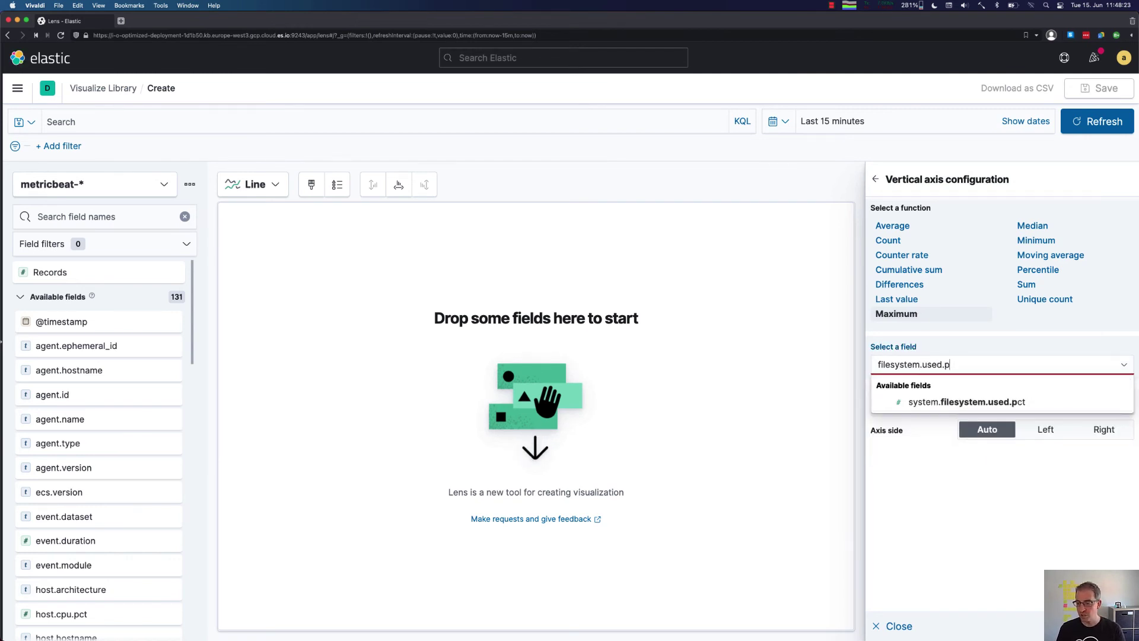
click(974, 403)
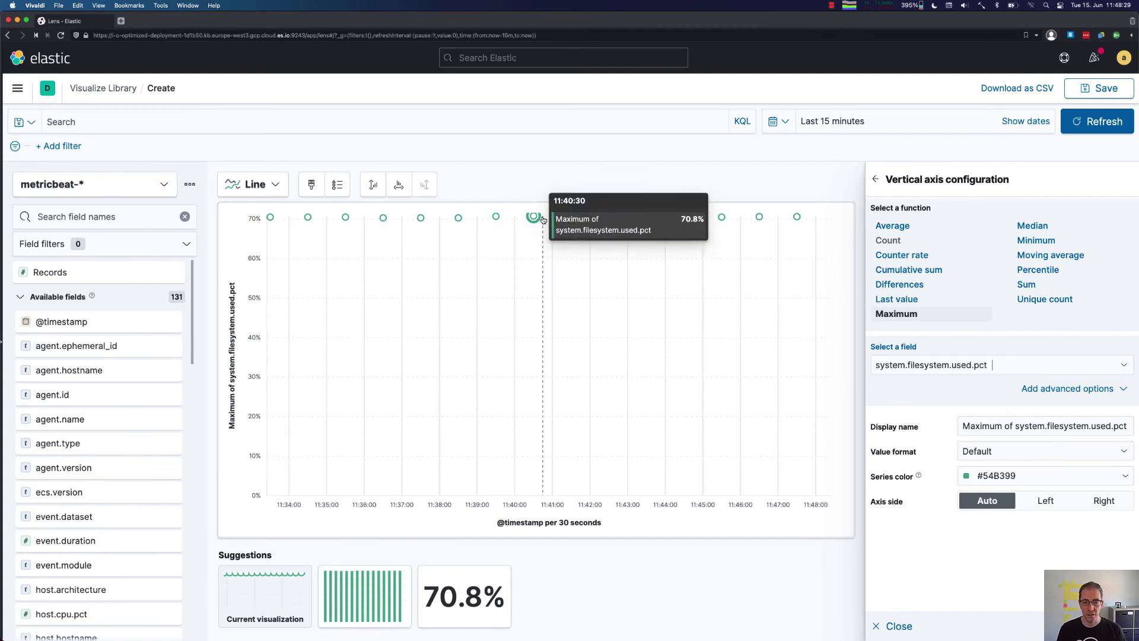
click(265, 593)
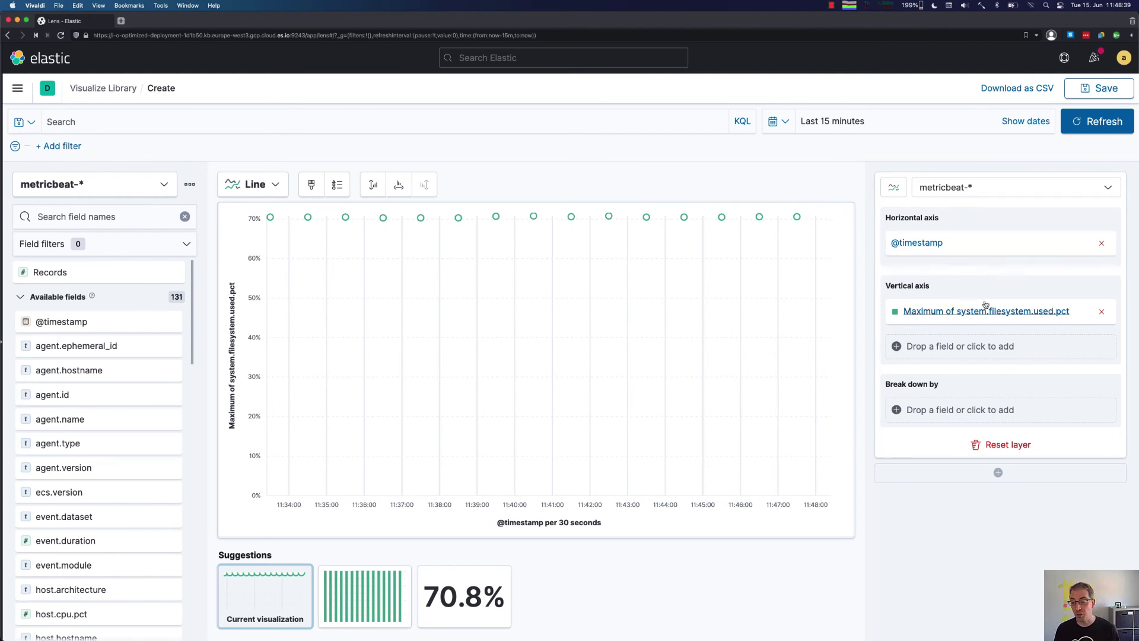
Step: Break down the chart by the top 10 values of system.filesystem.mount_point, then refresh
click(973, 408)
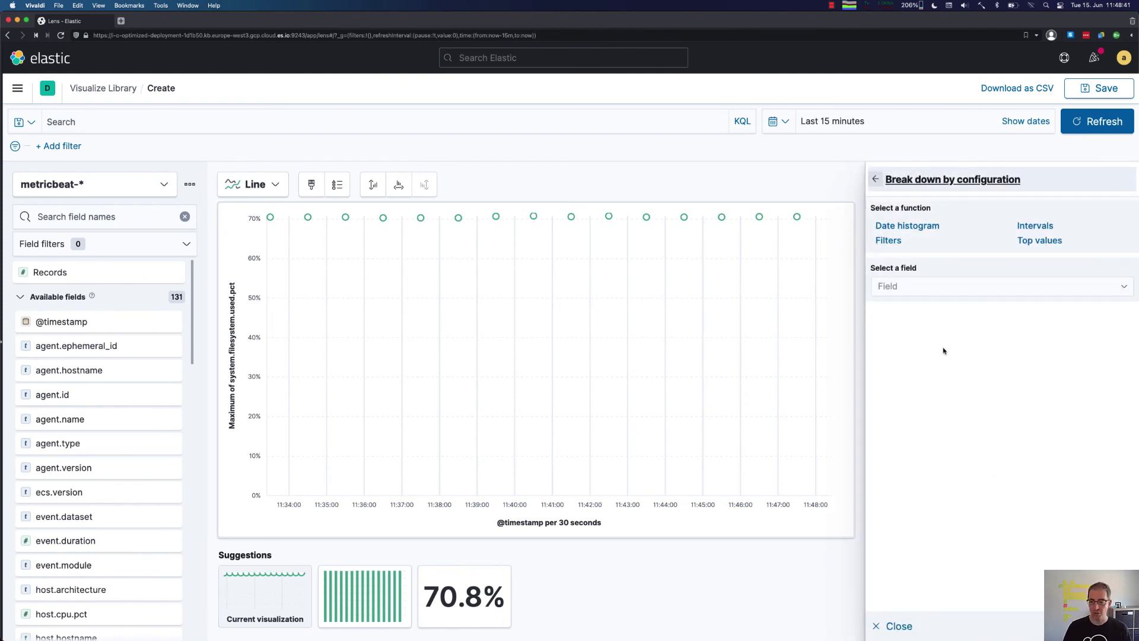
click(969, 291)
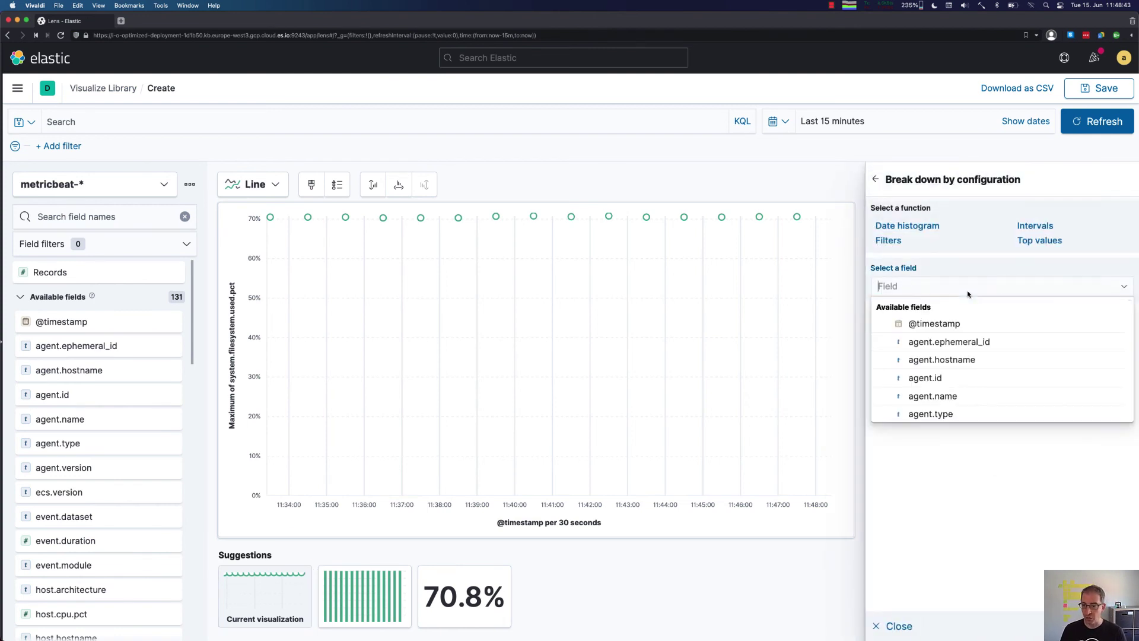
text(mount_p)
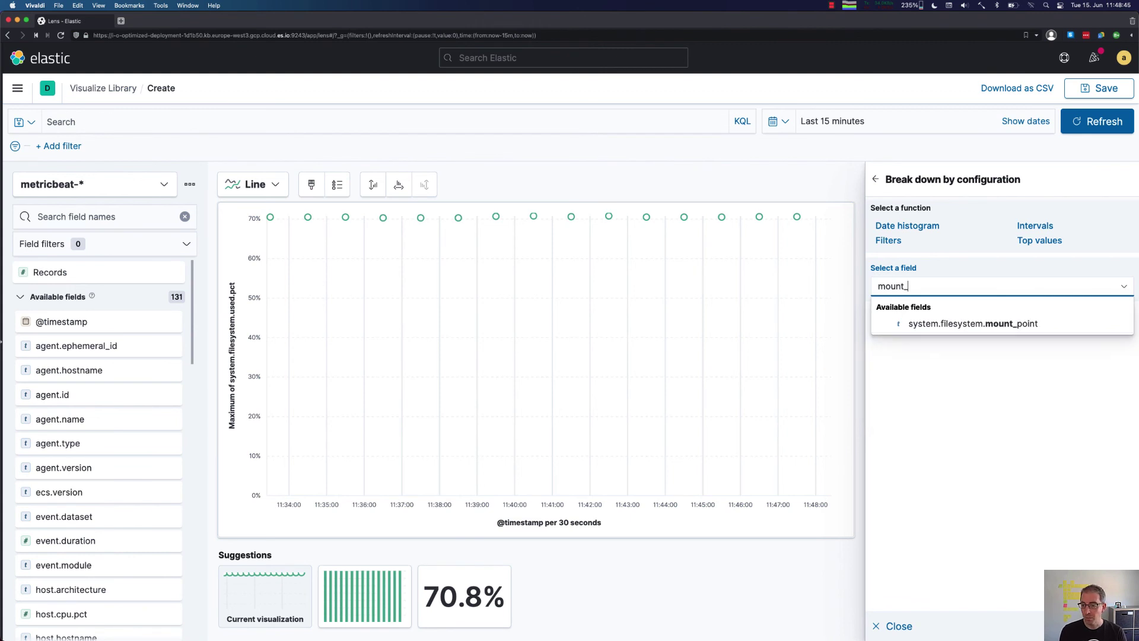
click(1004, 325)
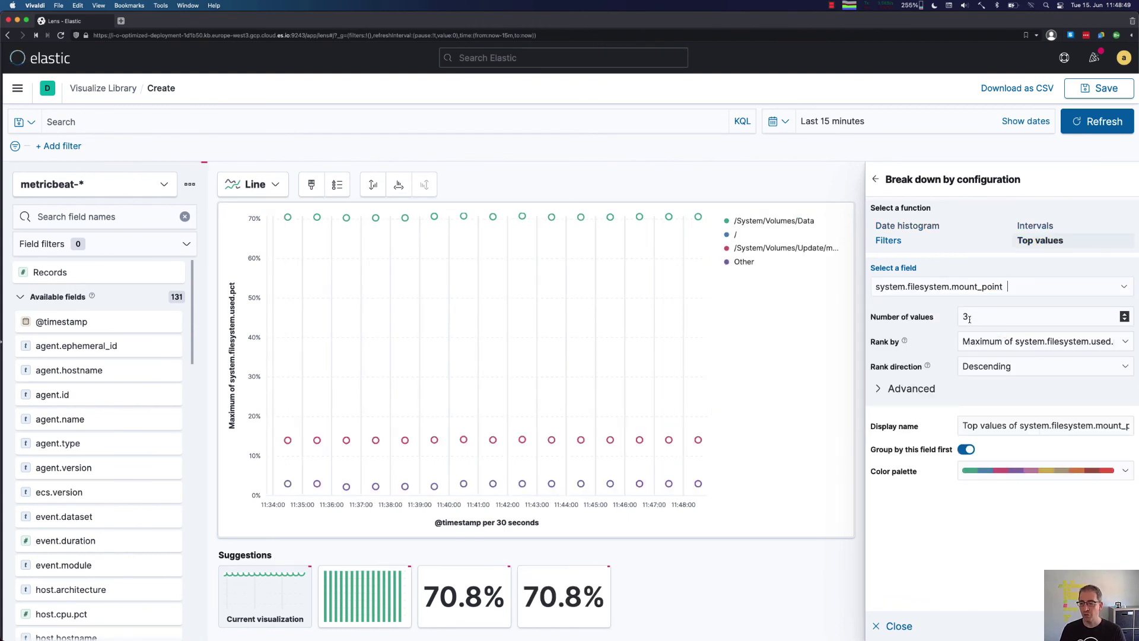
click(1006, 309)
key(BackSpace)
text(10)
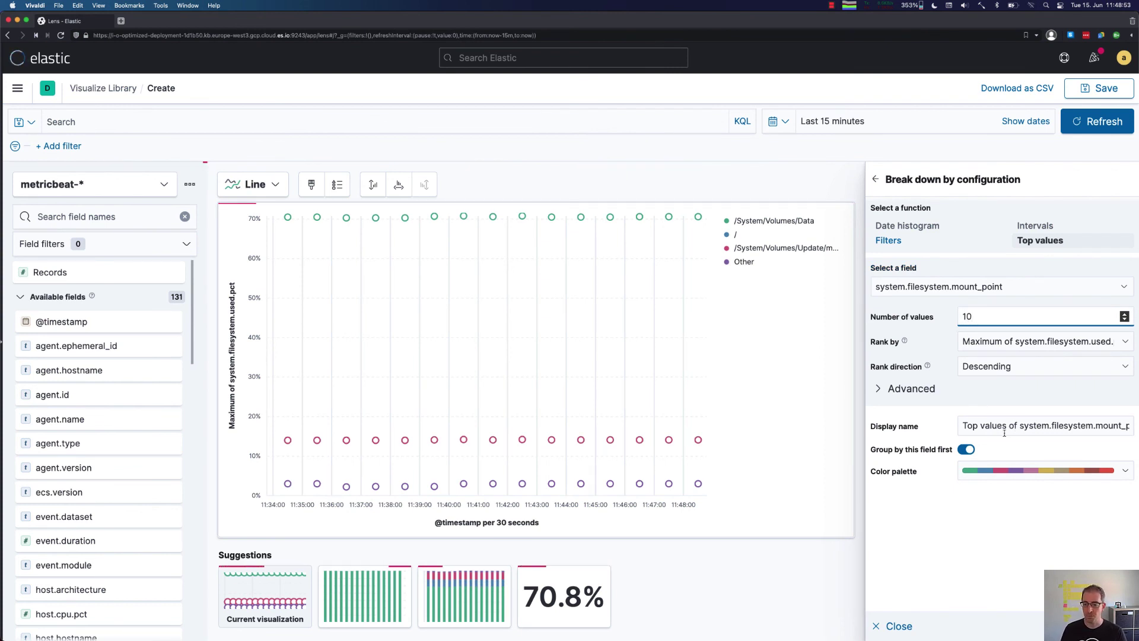
click(876, 179)
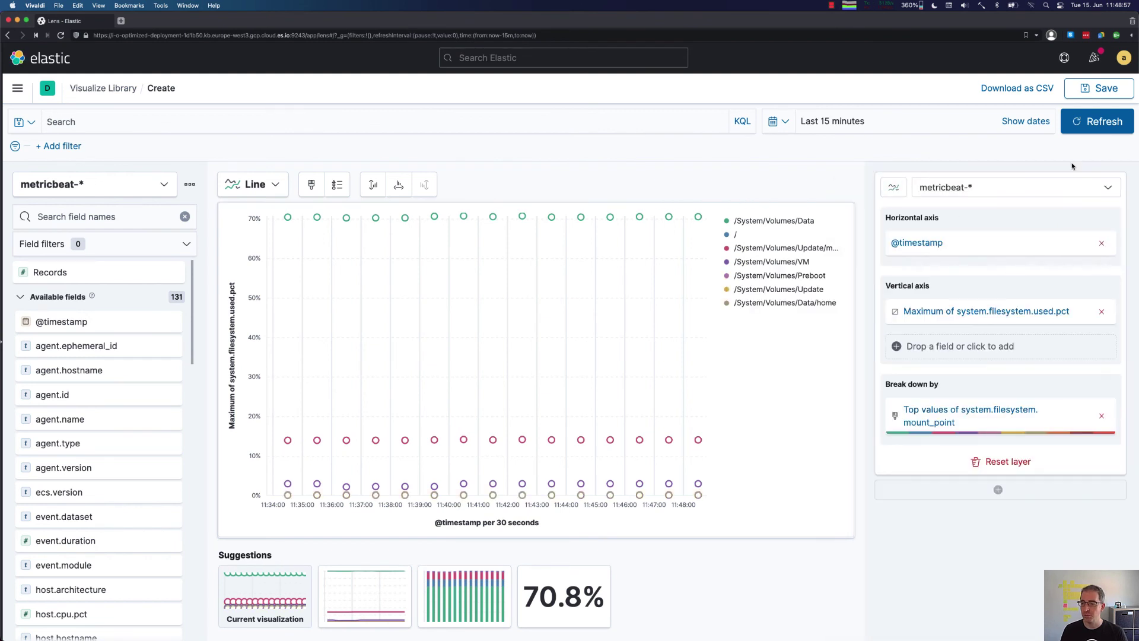
click(1094, 121)
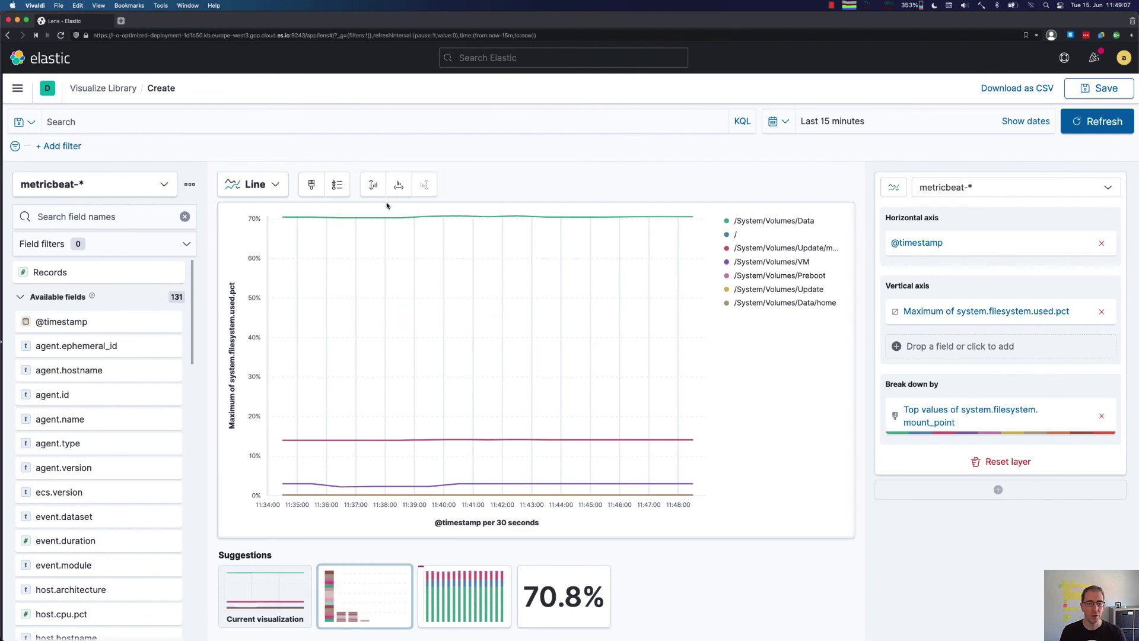
Step: Read each mount's used percent: /System/Volumes/Data near 70.7%, / at 14.1%, others below 3%
mouse_move(427, 221)
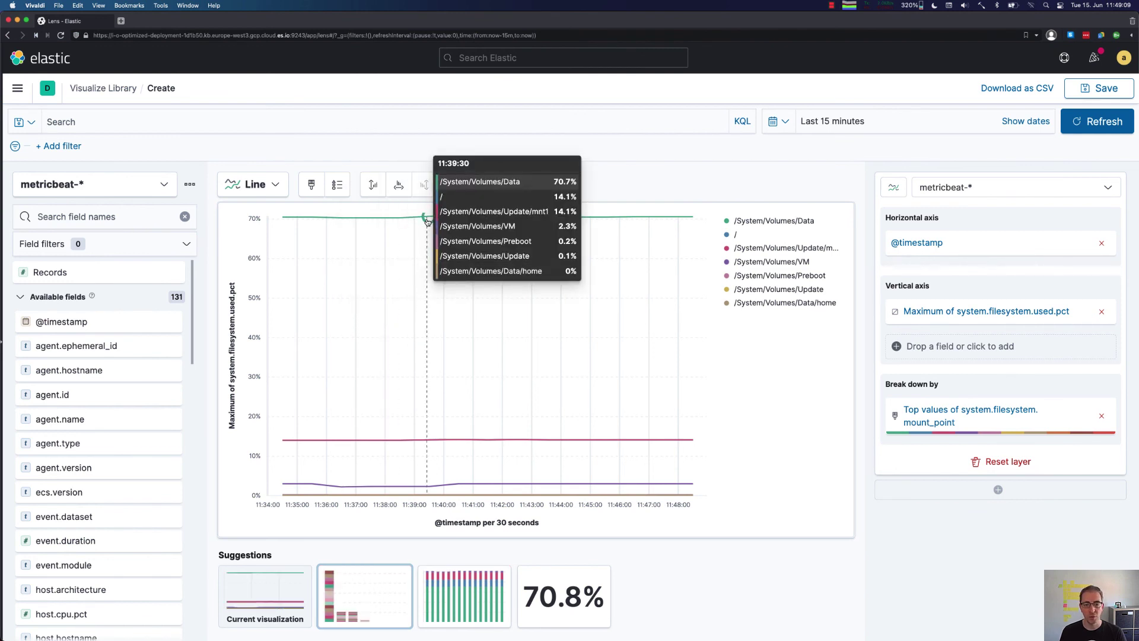